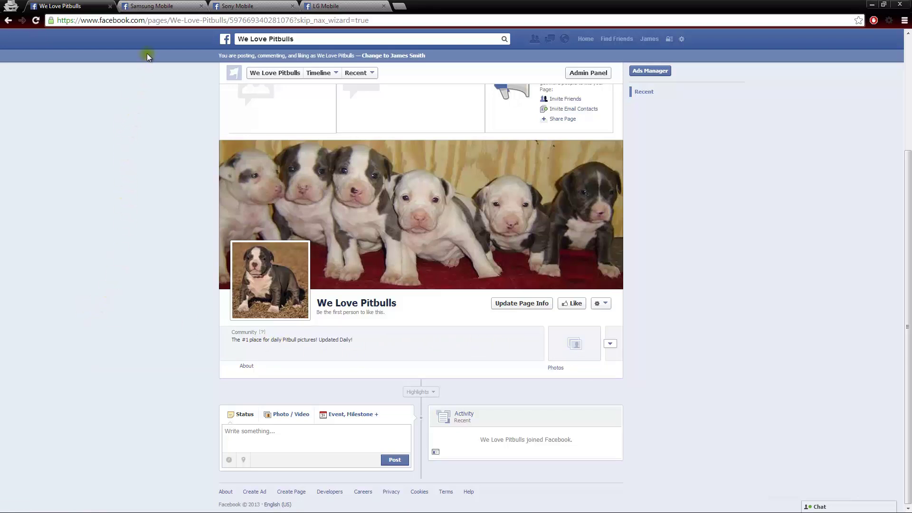
Step: Compare the Samsung Mobile page with the We Love Pitbulls page's cover, profile picture and tab area, ending on Samsung Mobile
click(158, 6)
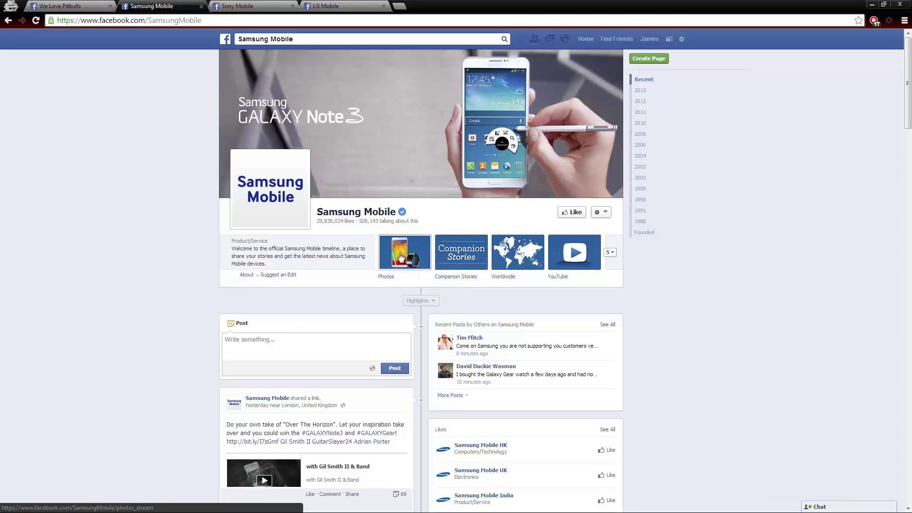
click(86, 10)
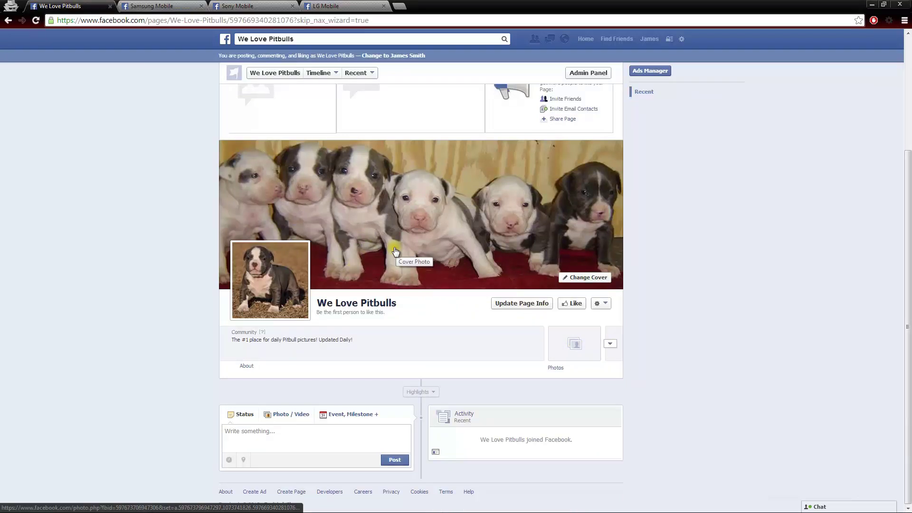
mouse_move(285, 291)
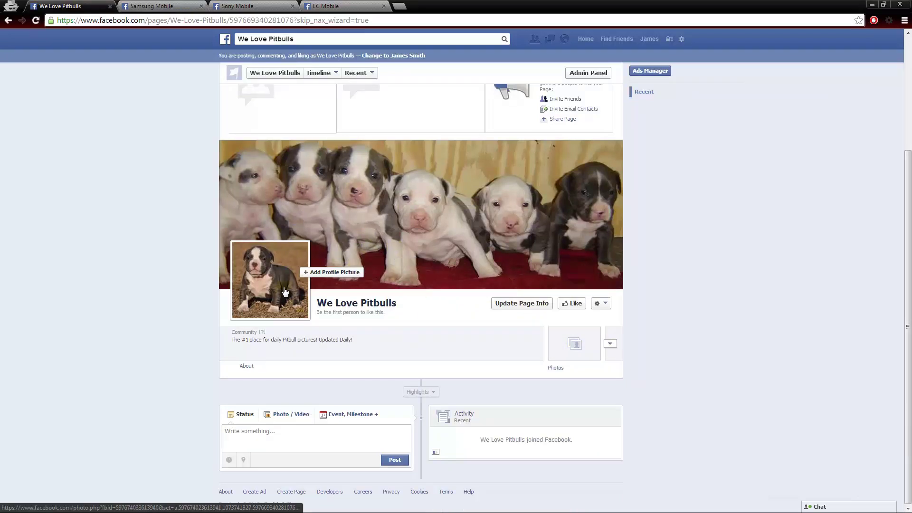
click(162, 6)
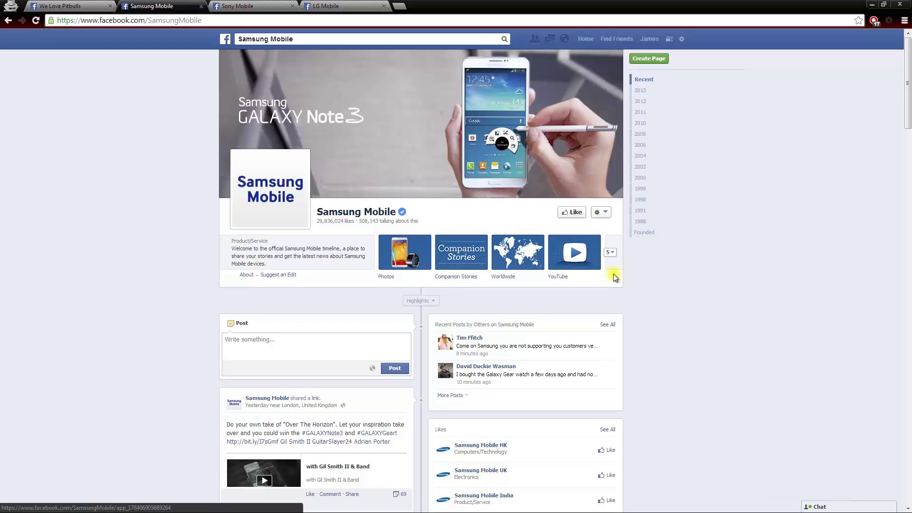
Step: Examine the full set of custom app tiles on the Samsung Mobile page, leaving the set collapsed
click(611, 253)
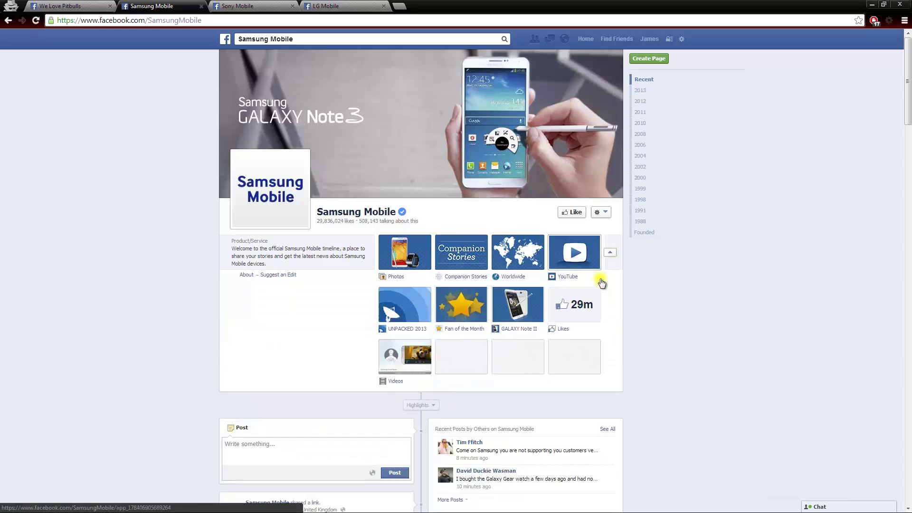
click(610, 252)
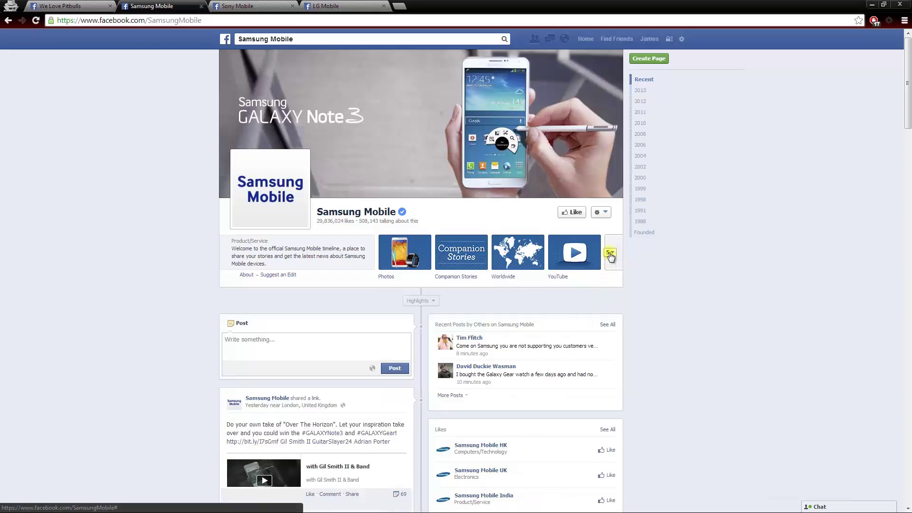
click(610, 253)
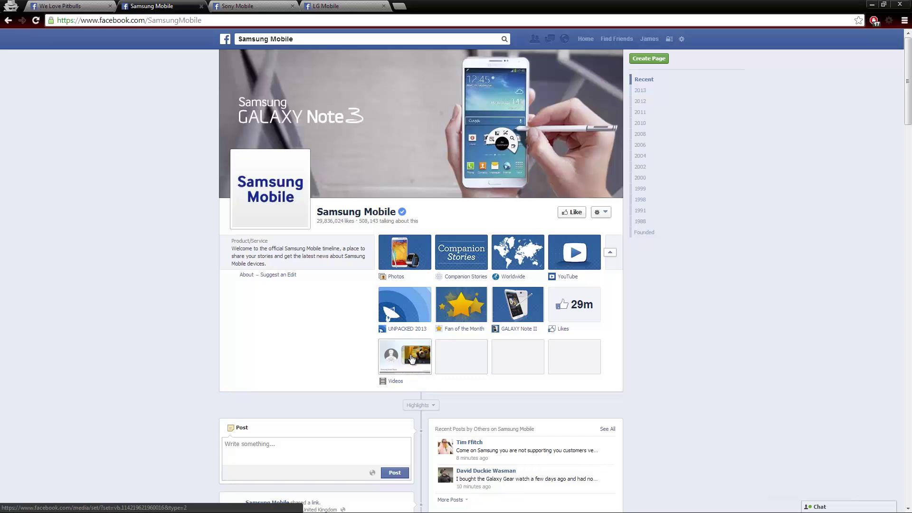
click(610, 252)
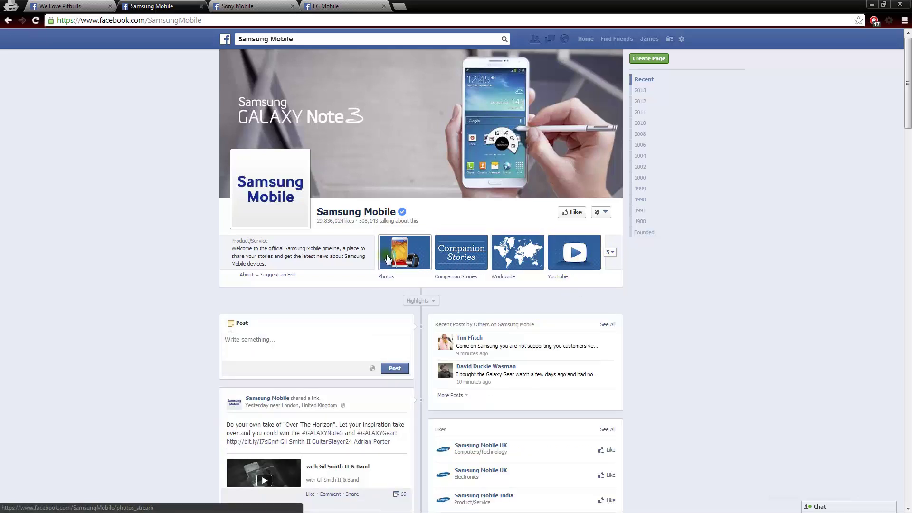
click(610, 255)
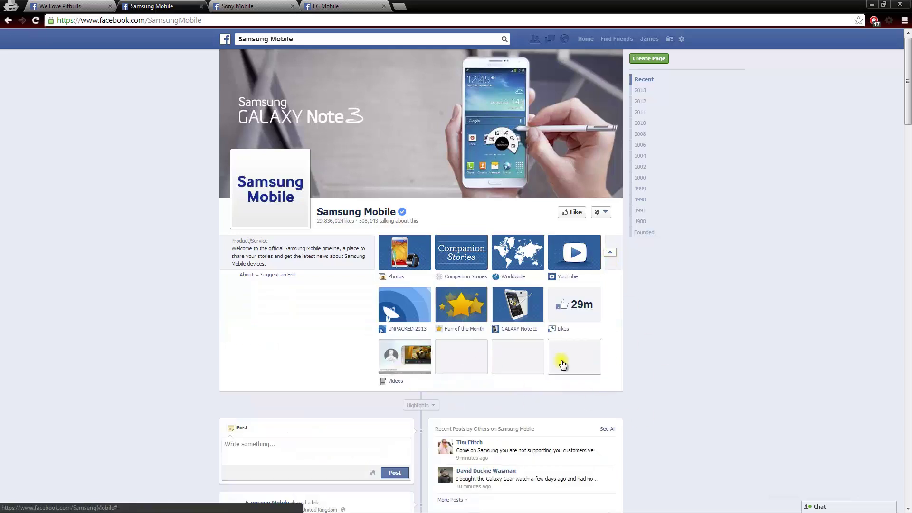
click(610, 253)
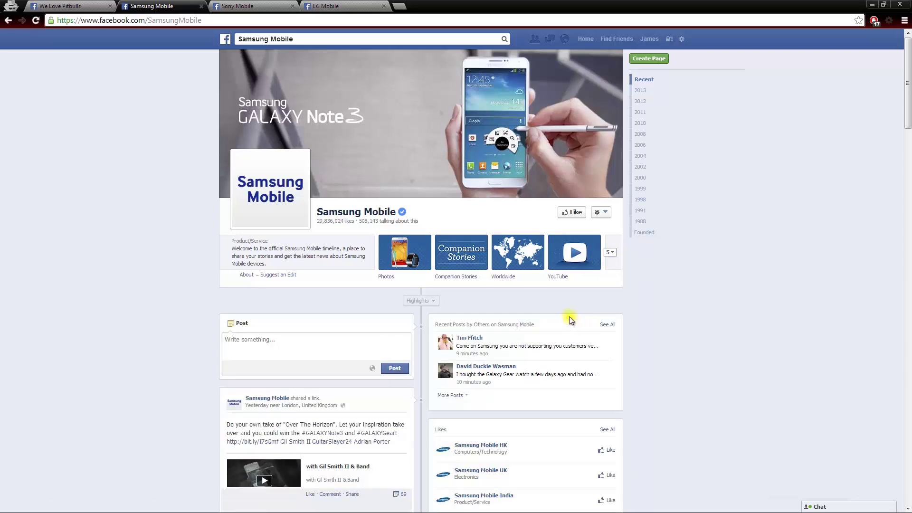
Step: Look through Samsung Mobile's YouTube custom tab, and close the Samsung Mobile page
click(580, 254)
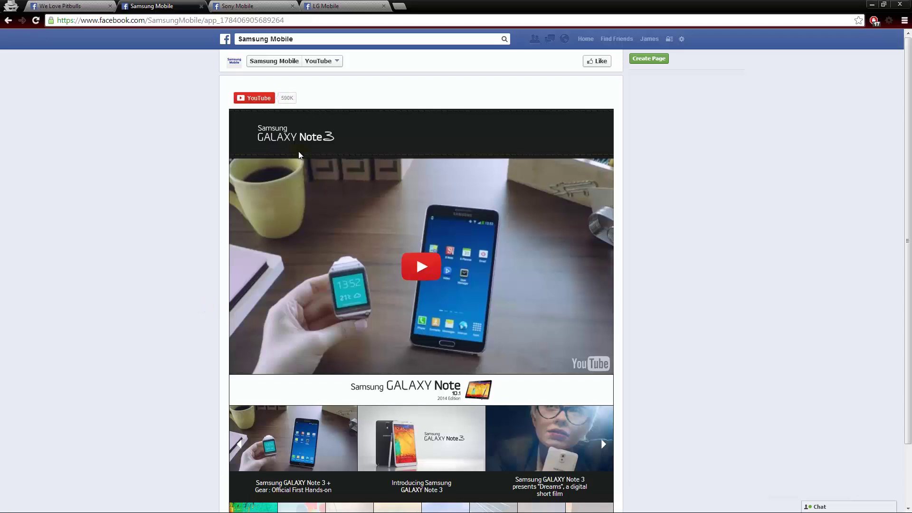
scroll(333, 228, down, 2)
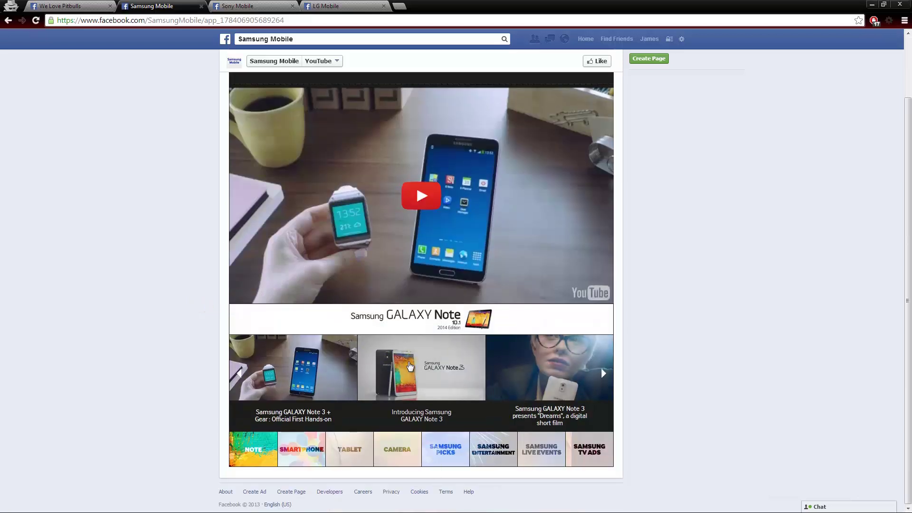
scroll(304, 299, up, 2)
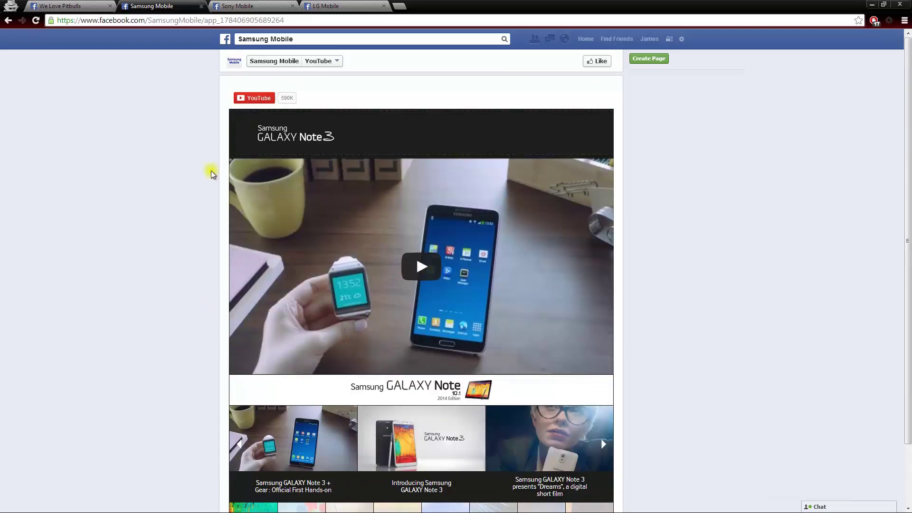
key(ctrl+w)
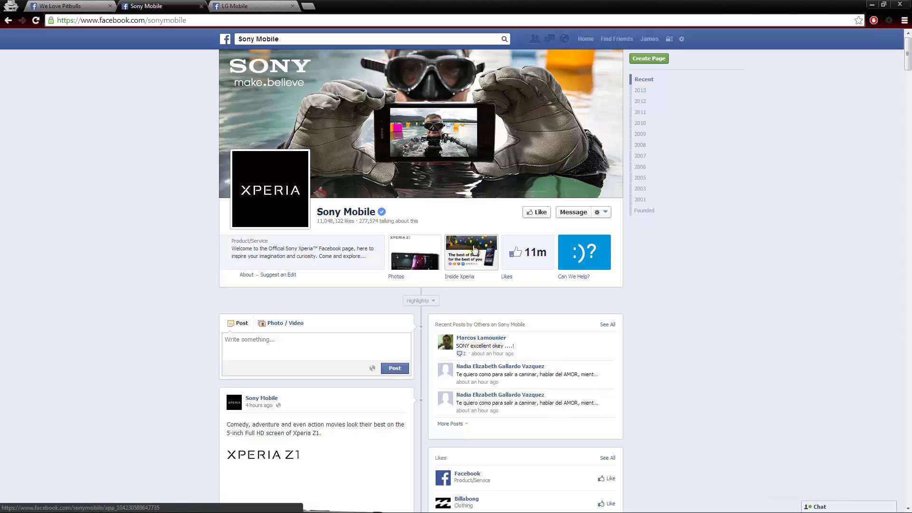
Step: Review the like-locked sections of Sony Mobile's Inside Xperia custom tab, and close the Sony Mobile page
click(470, 261)
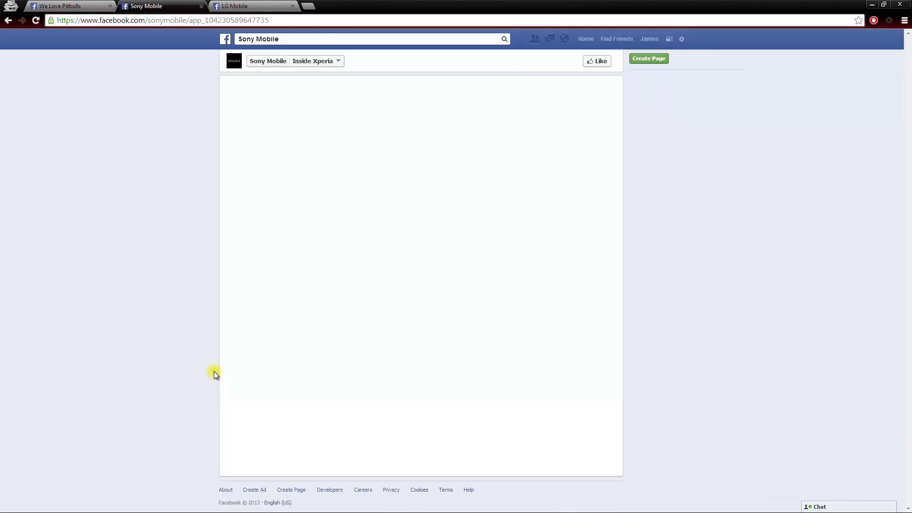
scroll(424, 238, down, 5)
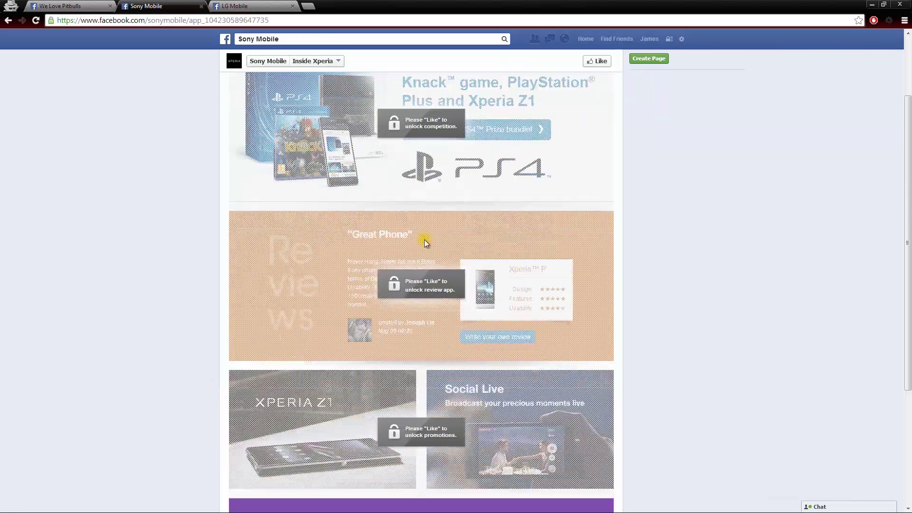
scroll(397, 287, up, 5)
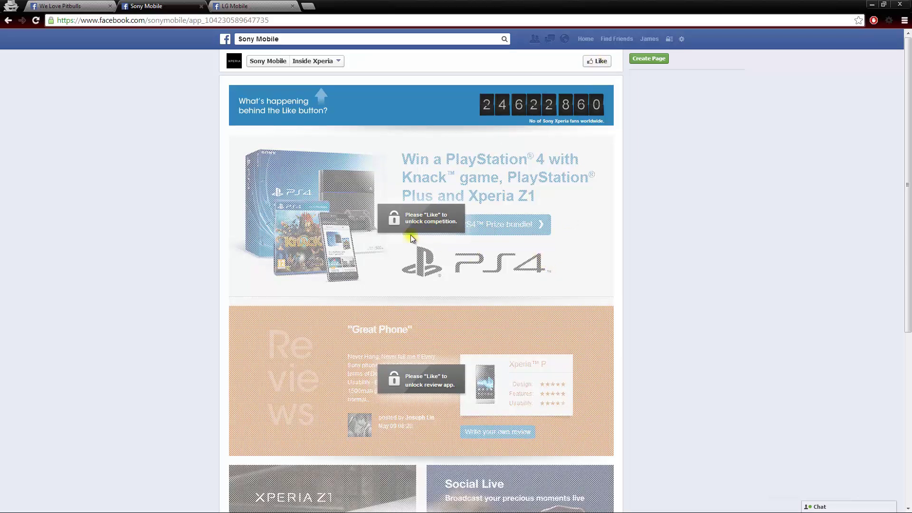
scroll(410, 235, down, 5)
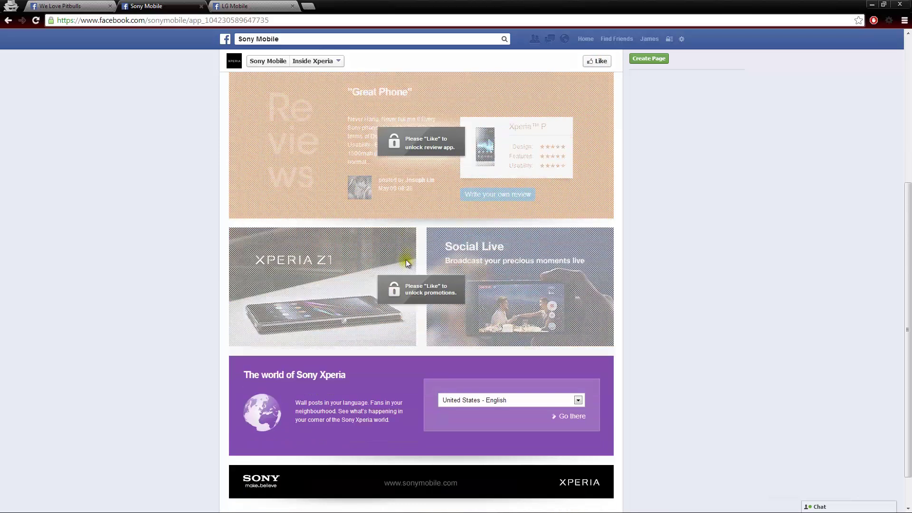
scroll(407, 263, down, 1)
scroll(386, 288, up, 6)
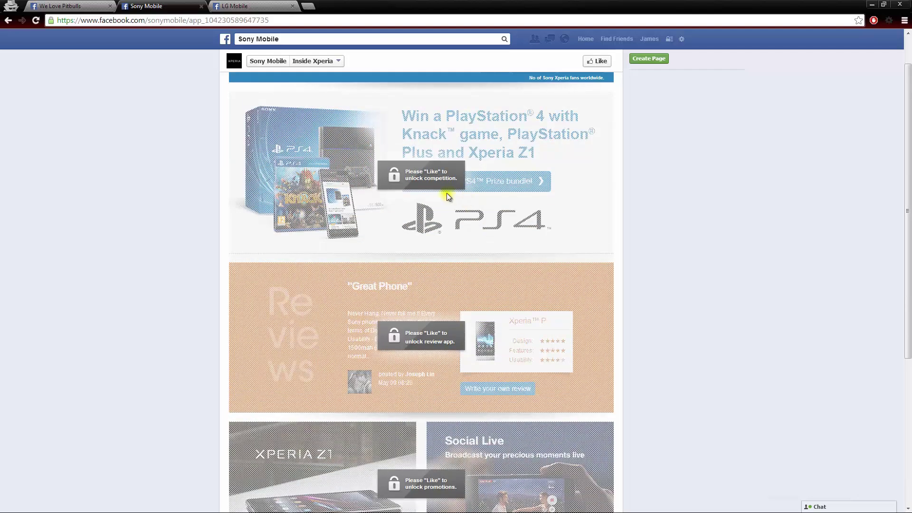
scroll(431, 401, down, 5)
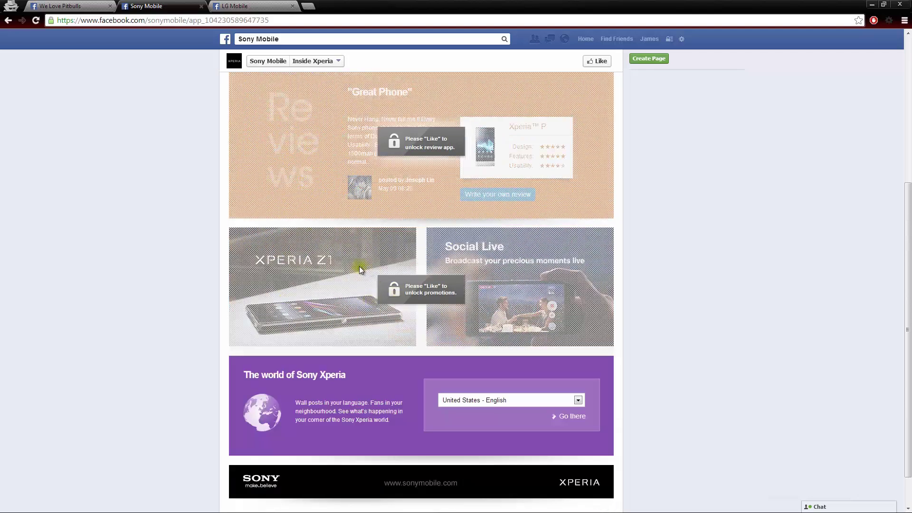
scroll(373, 284, up, 5)
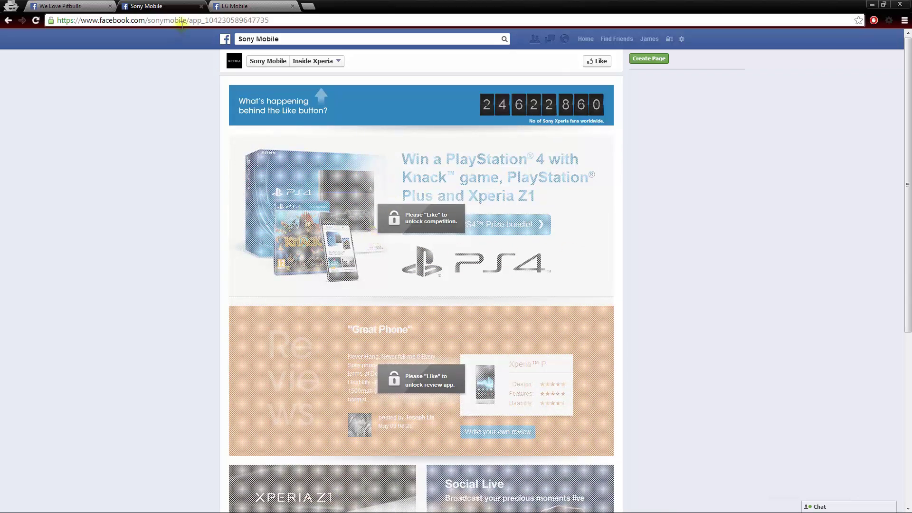
click(201, 7)
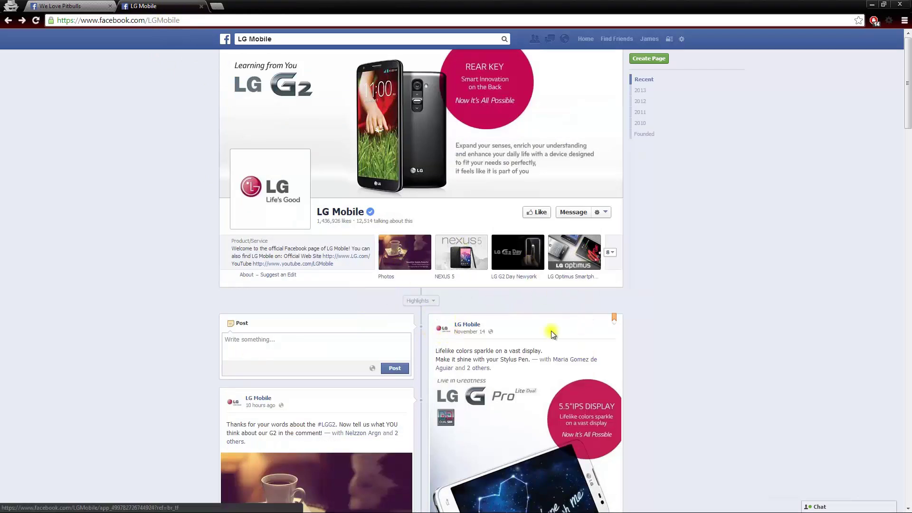
Step: View LG Mobile's NEXUS 5 custom tab and its Learn more destination, and close both the linked site and LG Mobile
click(464, 260)
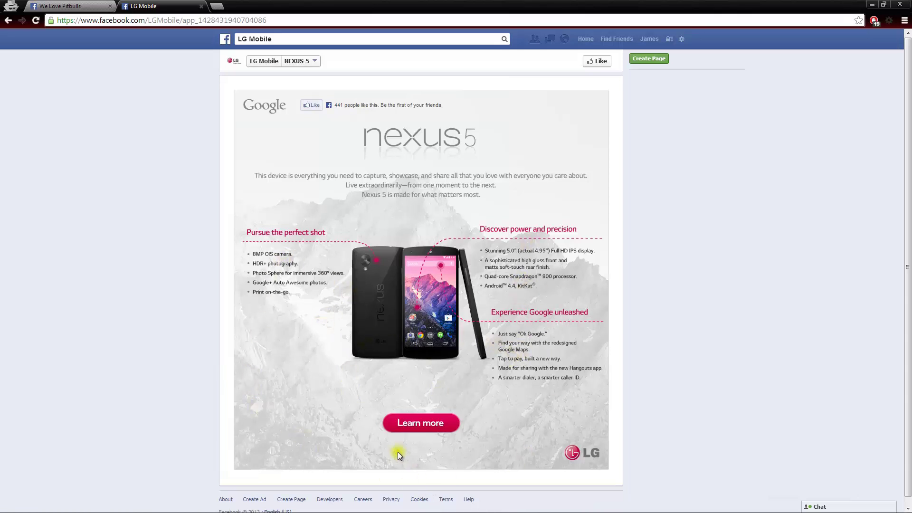
click(425, 425)
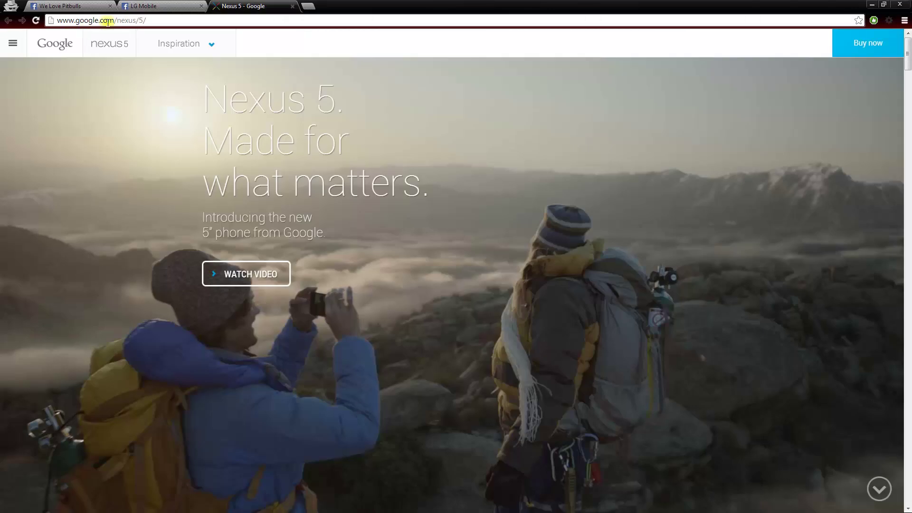
click(293, 6)
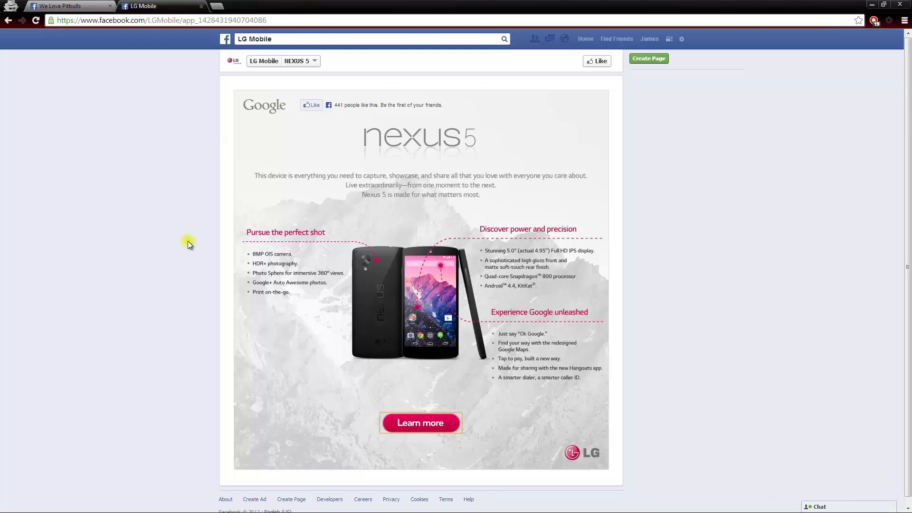
click(8, 20)
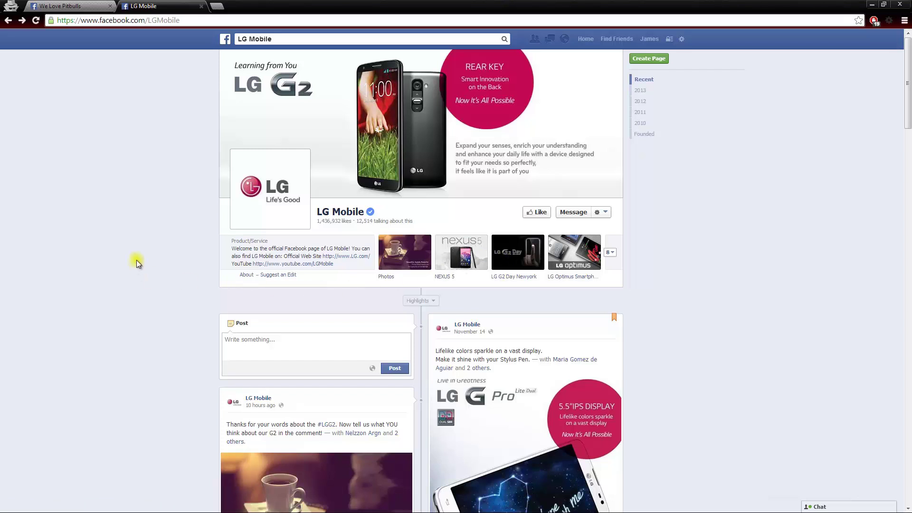
click(203, 6)
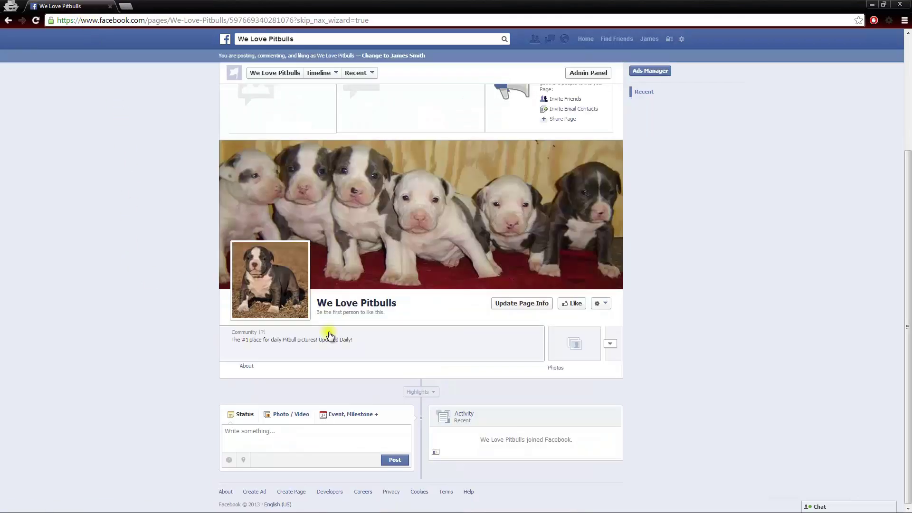
Step: Search Facebook for "static" and open the Static HTML: iframe tabs app
click(296, 38)
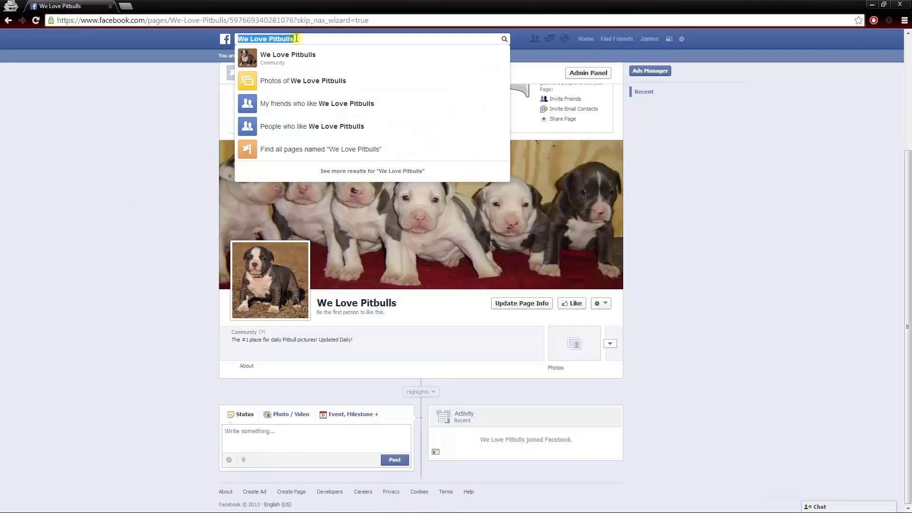
text(statuc)
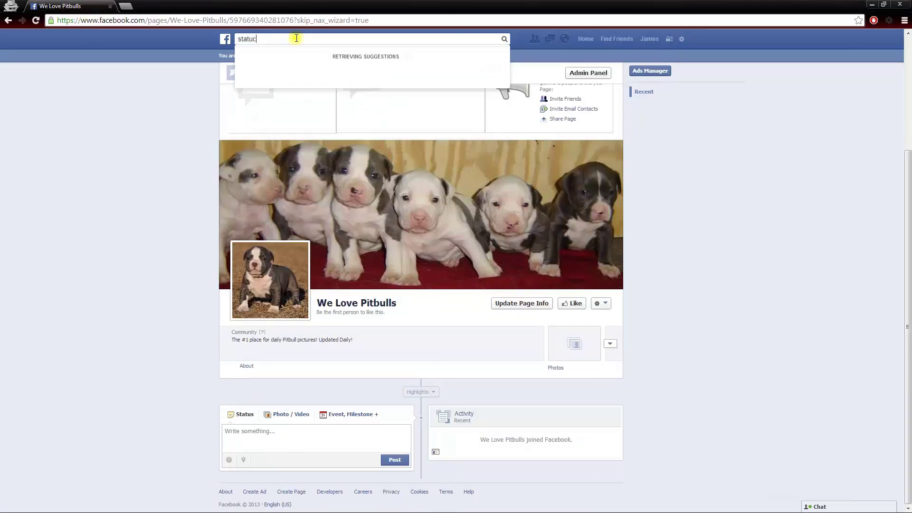
key(BackSpace)
text(s)
key(BackSpace)
key(BackSpace)
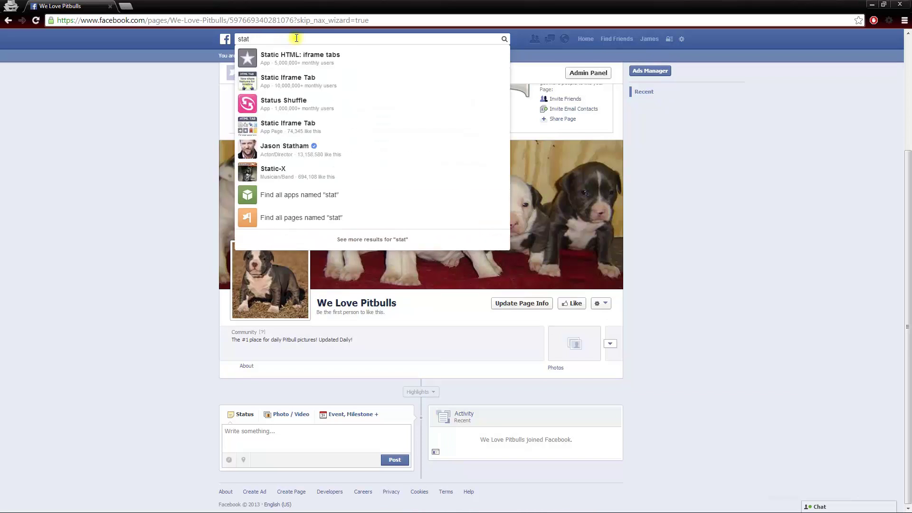
text(ic)
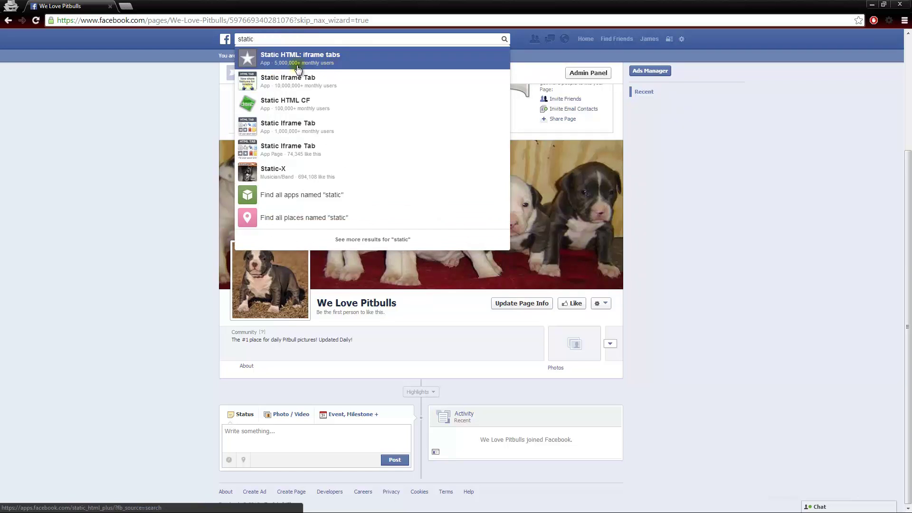
click(341, 65)
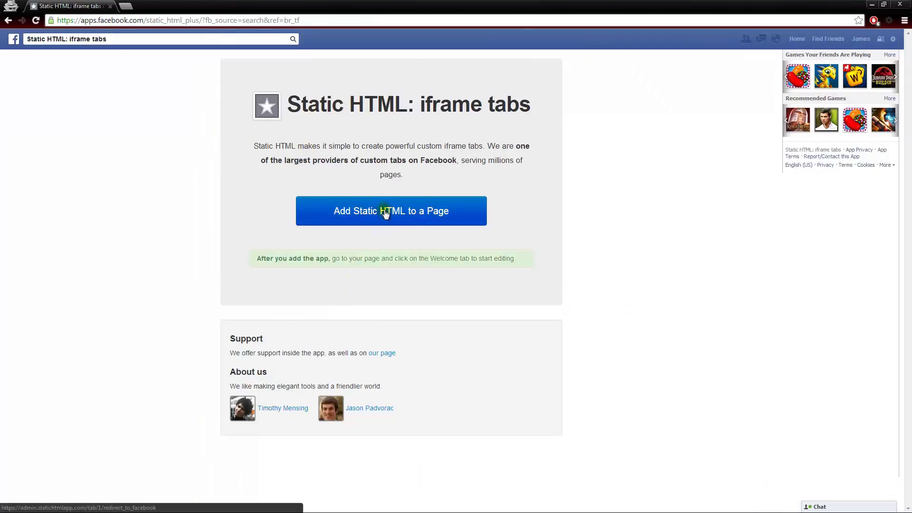
Step: Add the Static HTML: iframe tabs app to the We Love Pitbulls page
click(386, 212)
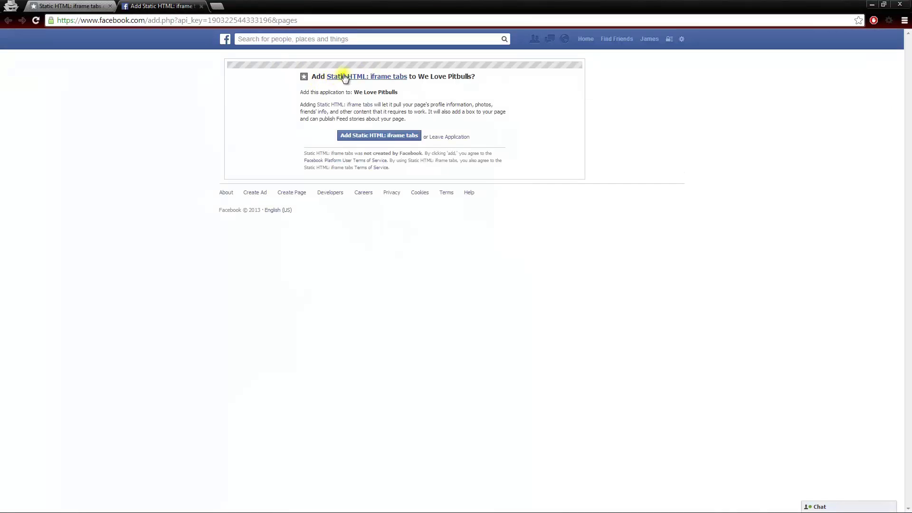
drag(425, 78, 467, 78)
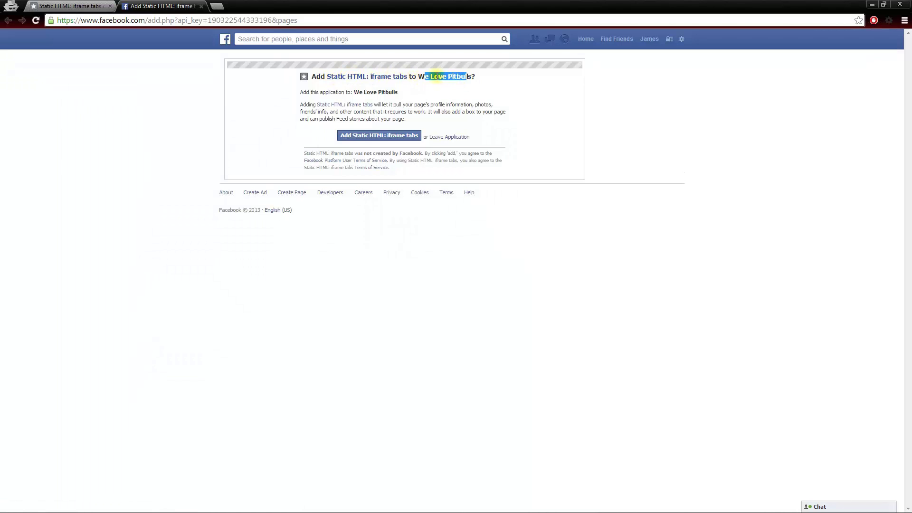
click(438, 80)
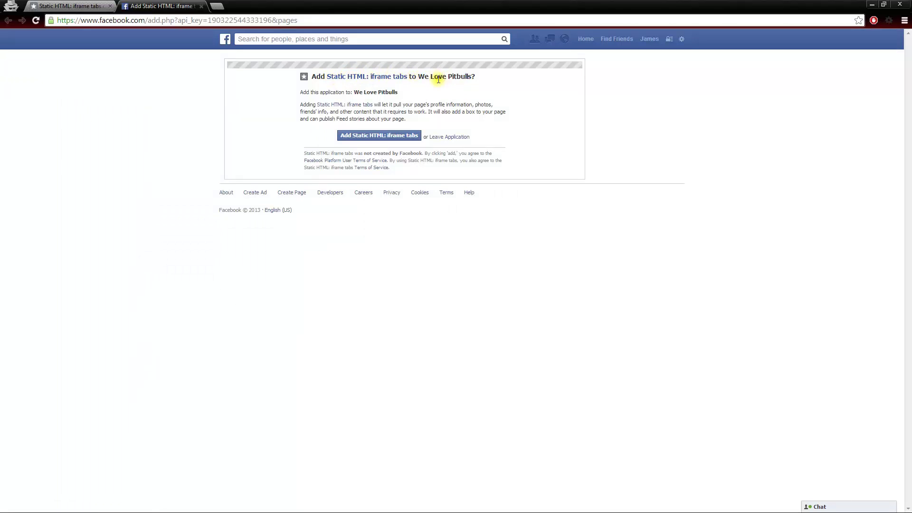
click(374, 137)
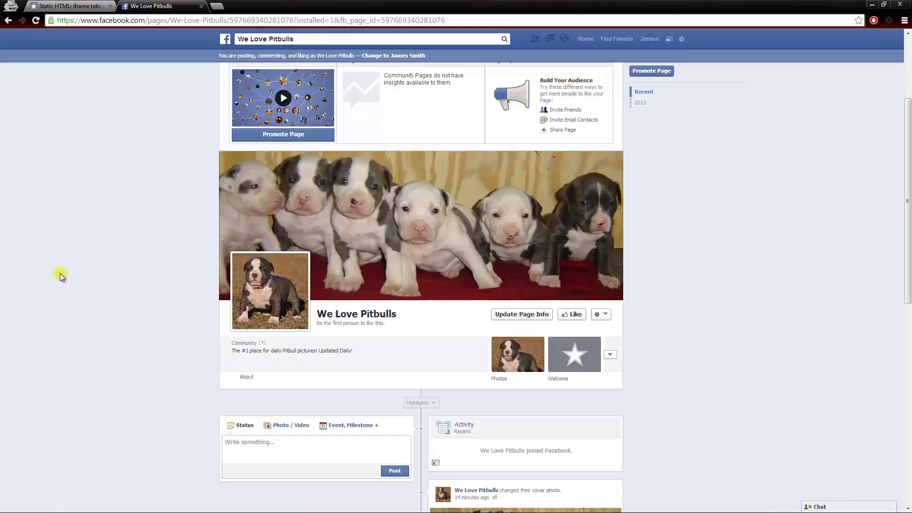
Step: Open the Welcome tab on the We Love Pitbulls page and start editing it
scroll(60, 272, down, 1)
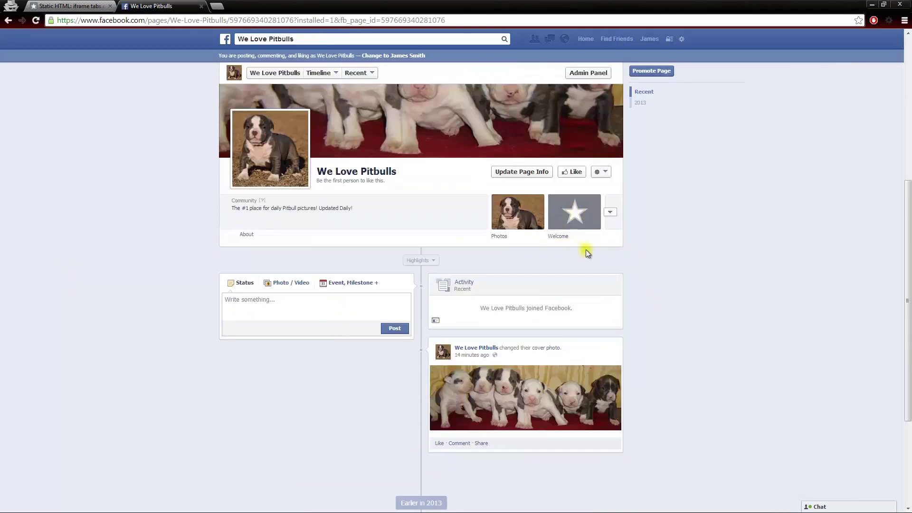
click(574, 216)
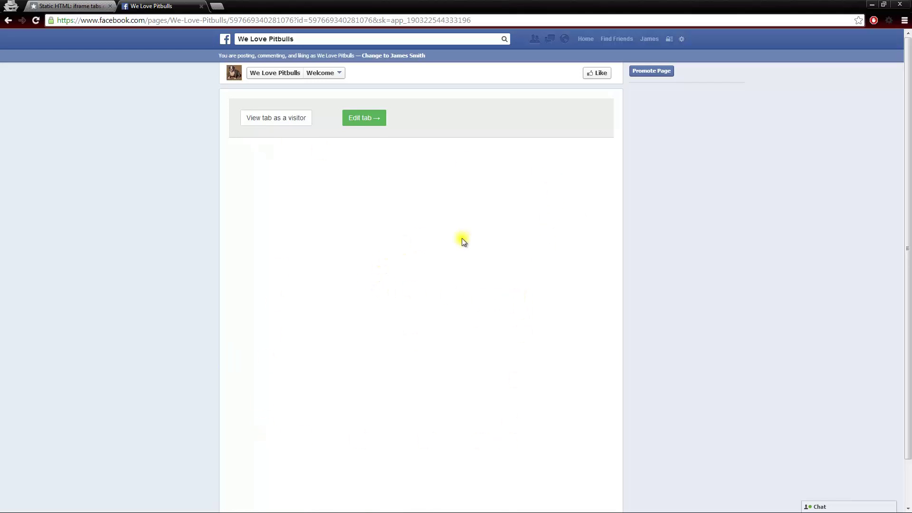
click(372, 120)
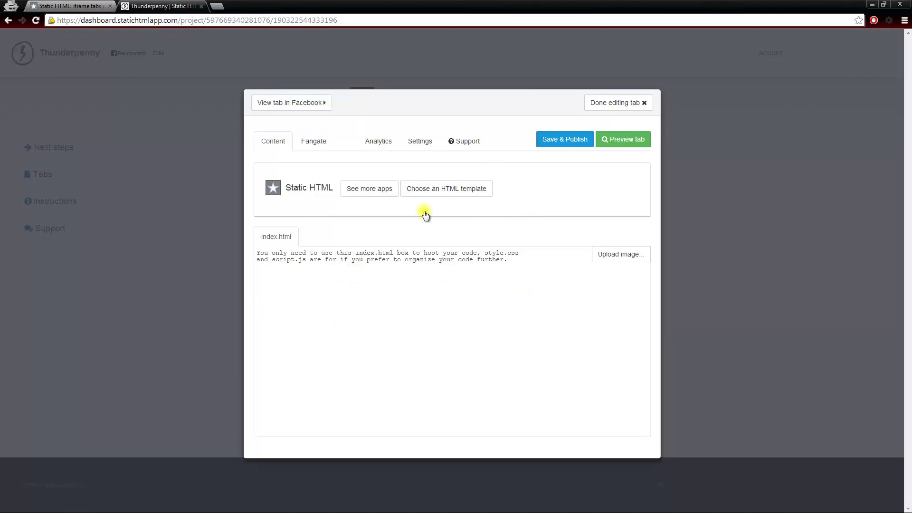
Step: Review the tab apps on offer, including Image, Website, Image Plus, Paypal, Youtube, Form, Location and Coupon
click(383, 190)
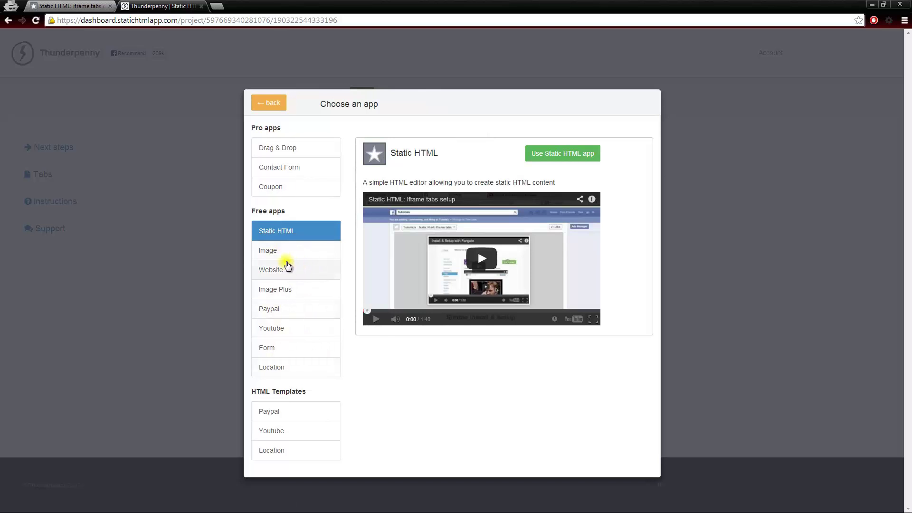
click(276, 253)
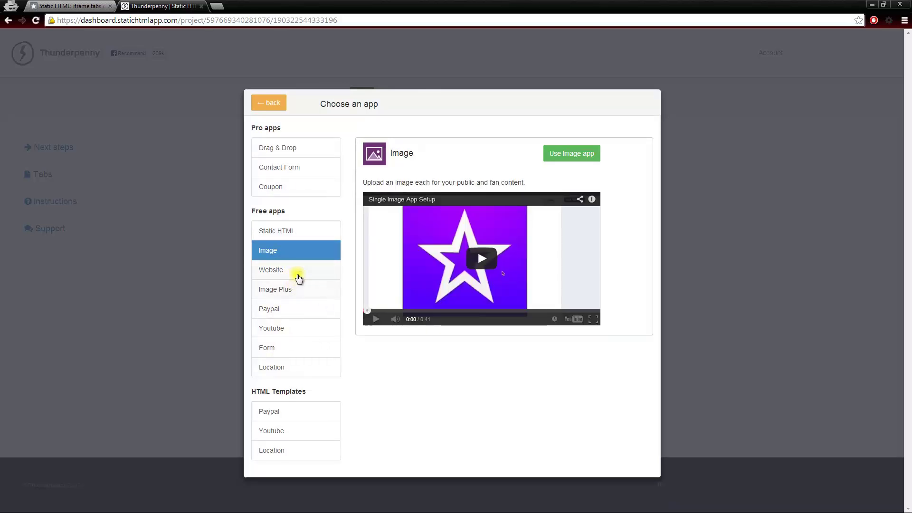
click(294, 270)
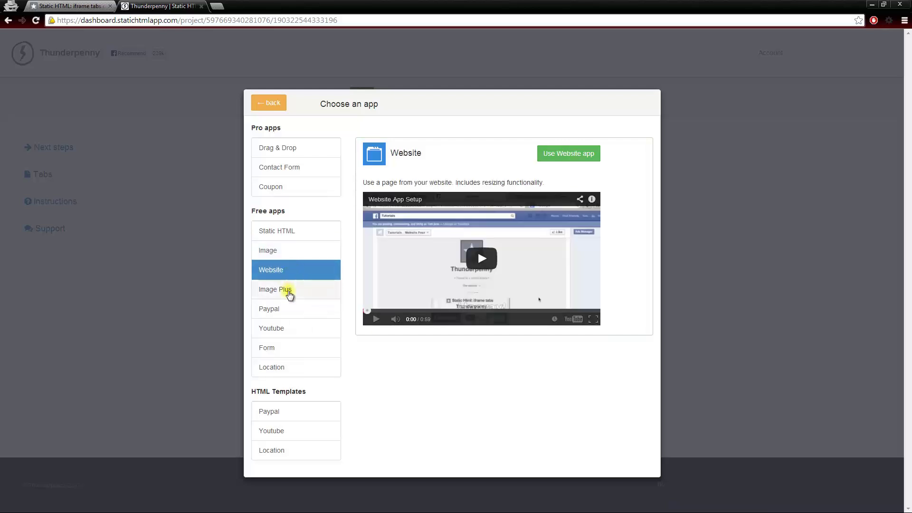
click(290, 293)
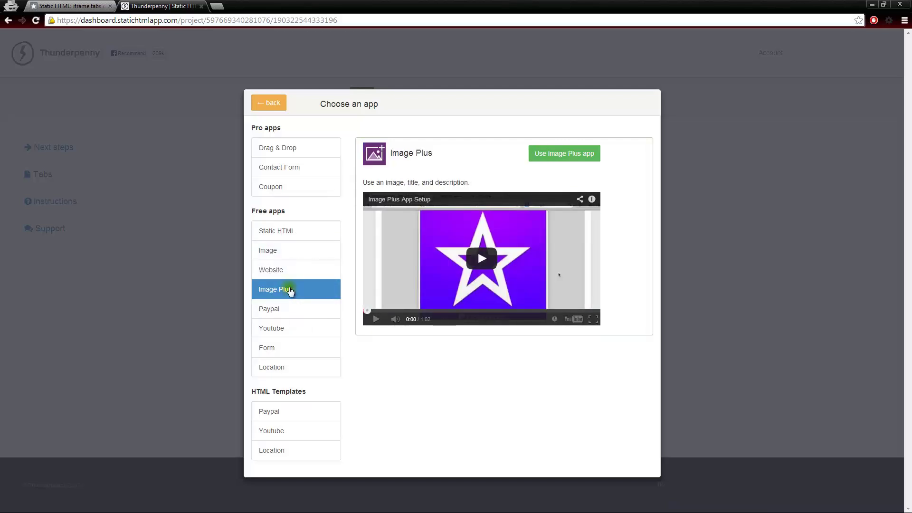
click(284, 309)
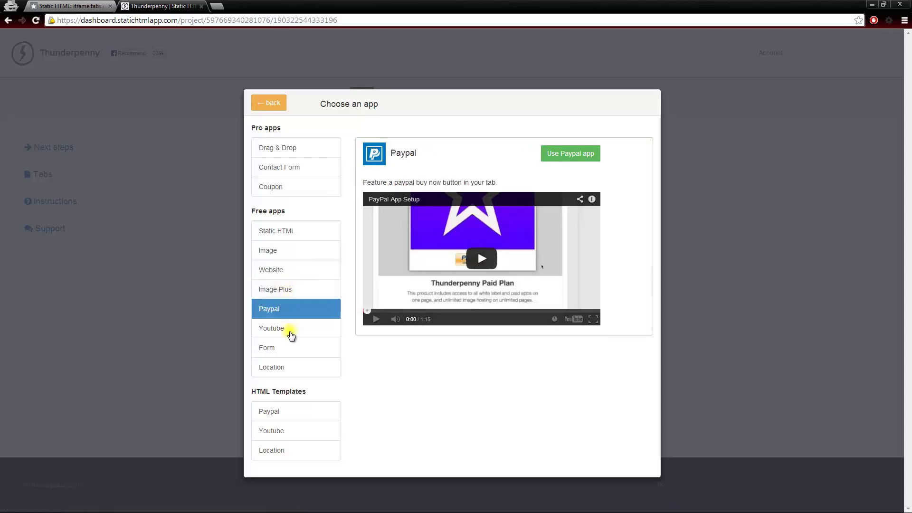
click(292, 329)
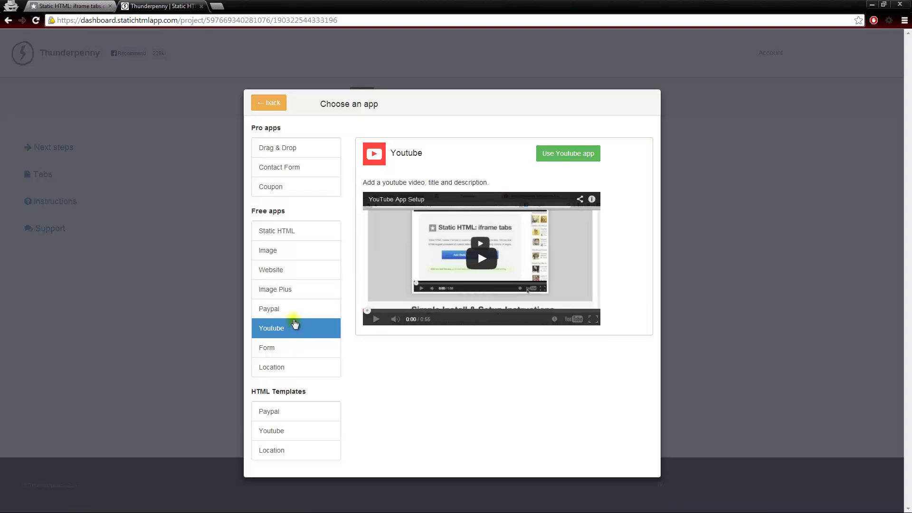
click(280, 350)
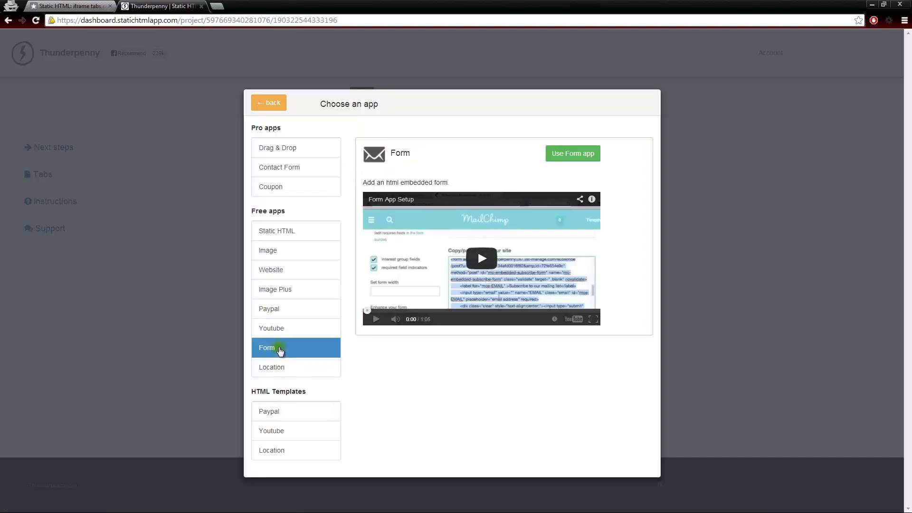
click(293, 370)
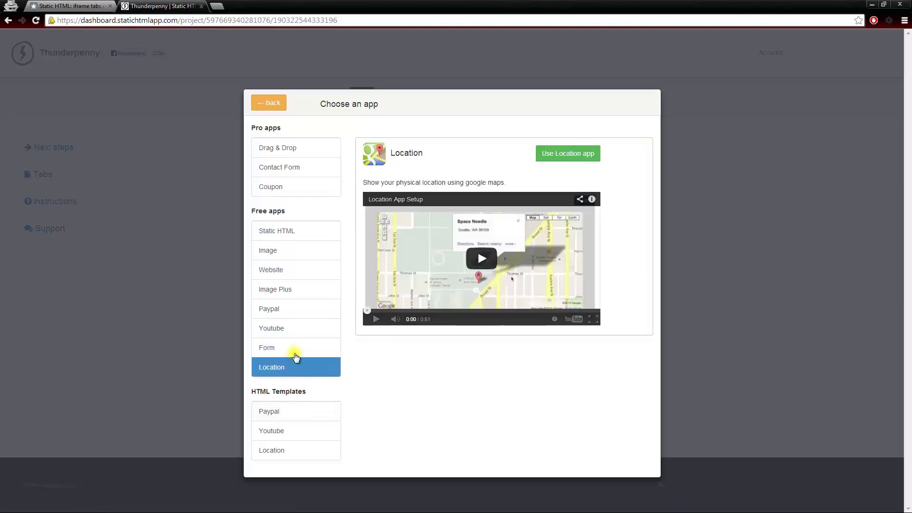
click(302, 185)
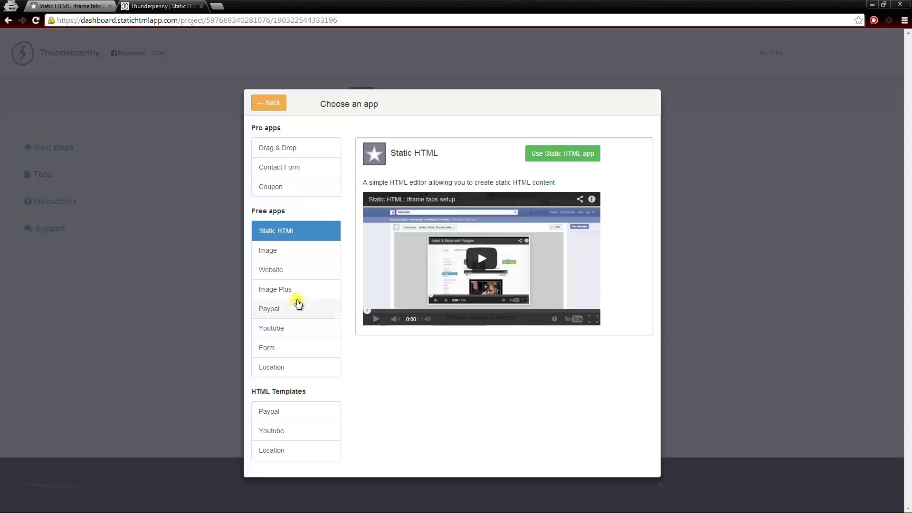
Step: Use the Image Plus app for the tab and replace the placeholder tab image with the Nexus 5 picture
click(286, 290)
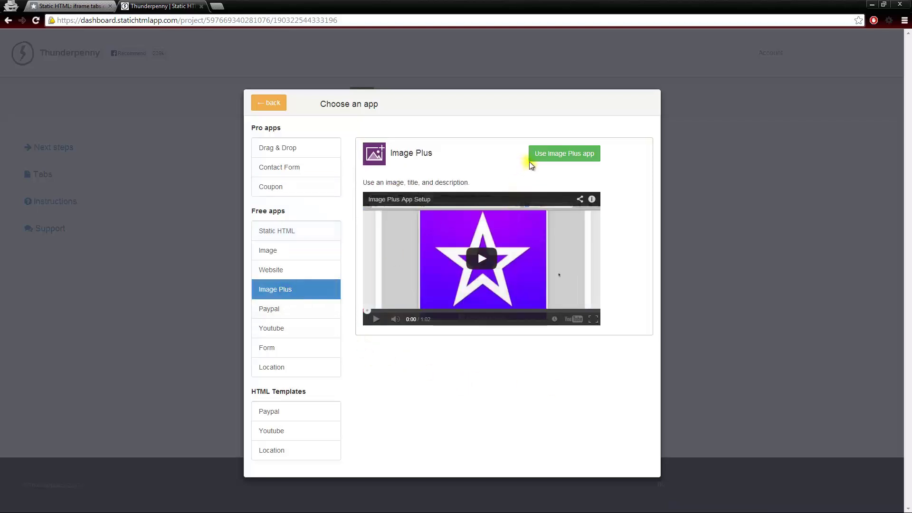
click(564, 153)
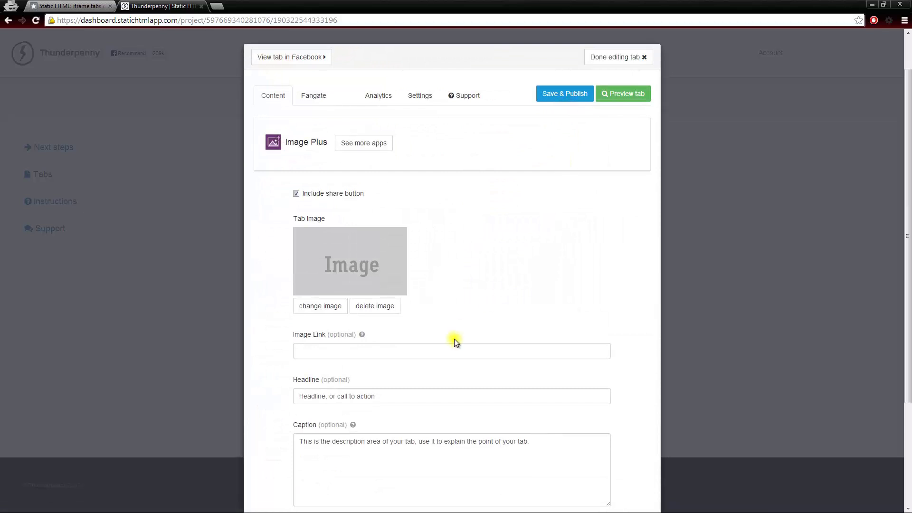
scroll(450, 328, down, 1)
scroll(408, 302, down, 1)
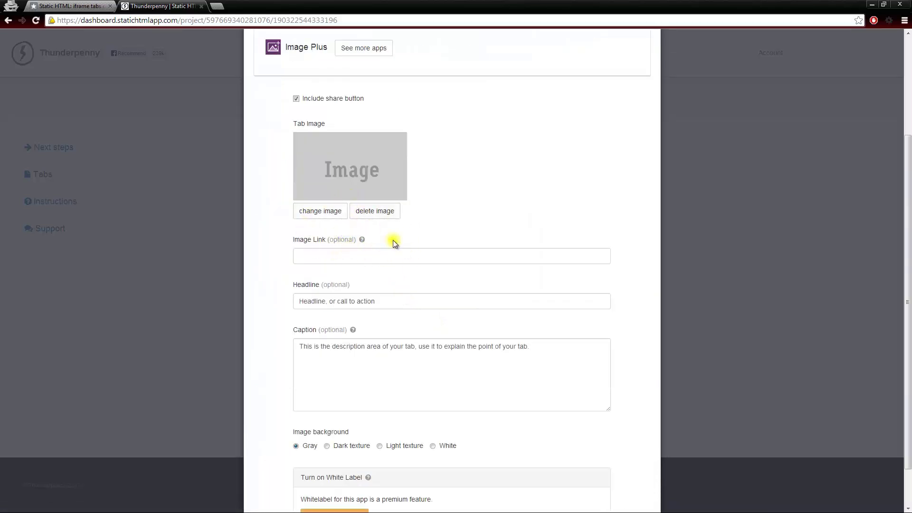
click(320, 212)
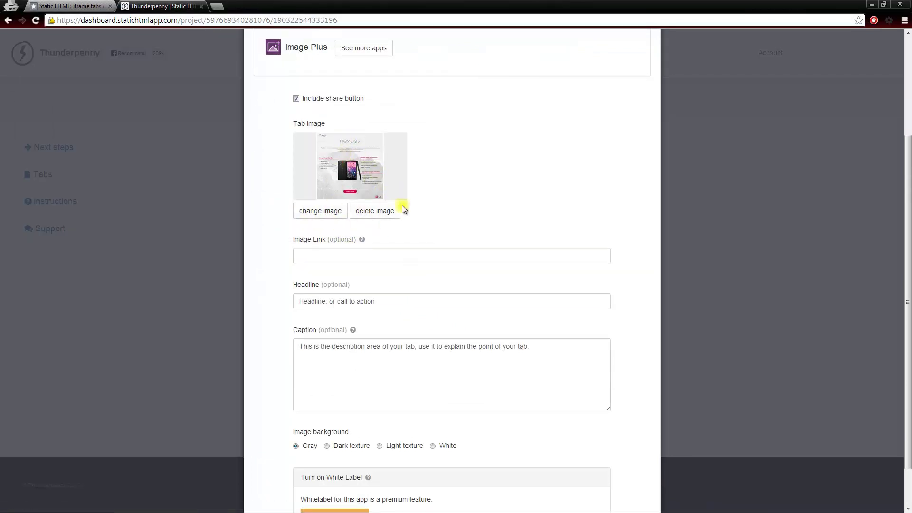
click(338, 254)
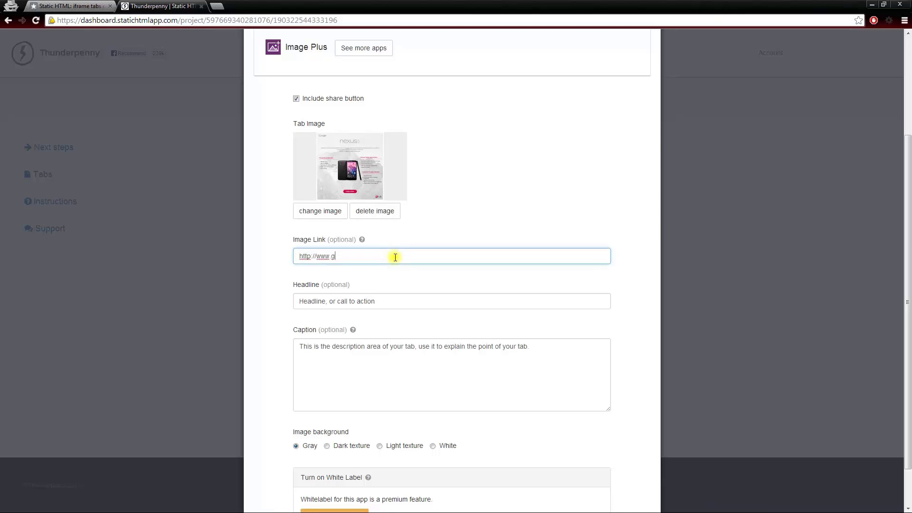
text(http://www.google.com)
click(388, 300)
drag(376, 306, 256, 307)
key(BackSpace)
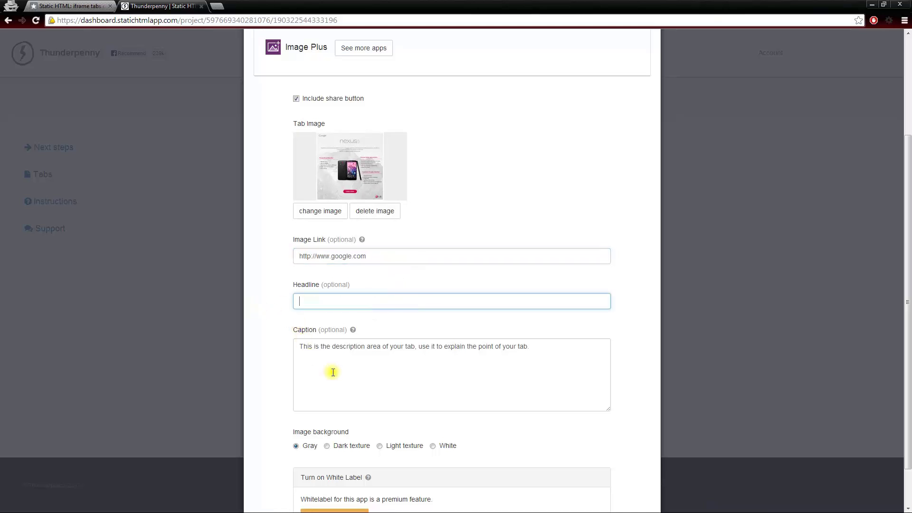
click(527, 373)
drag(546, 350, 274, 358)
key(BackSpace)
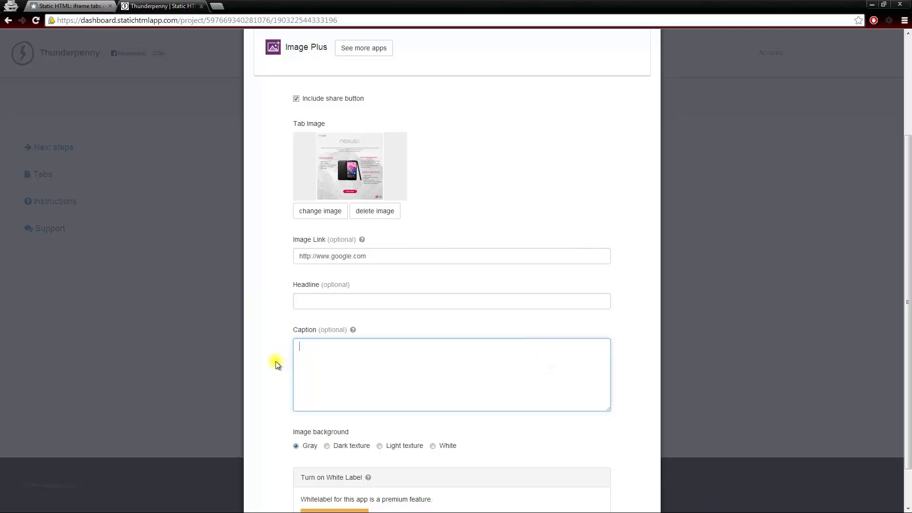
Step: Set the tab's image background to White
click(273, 356)
scroll(259, 328, down, 1)
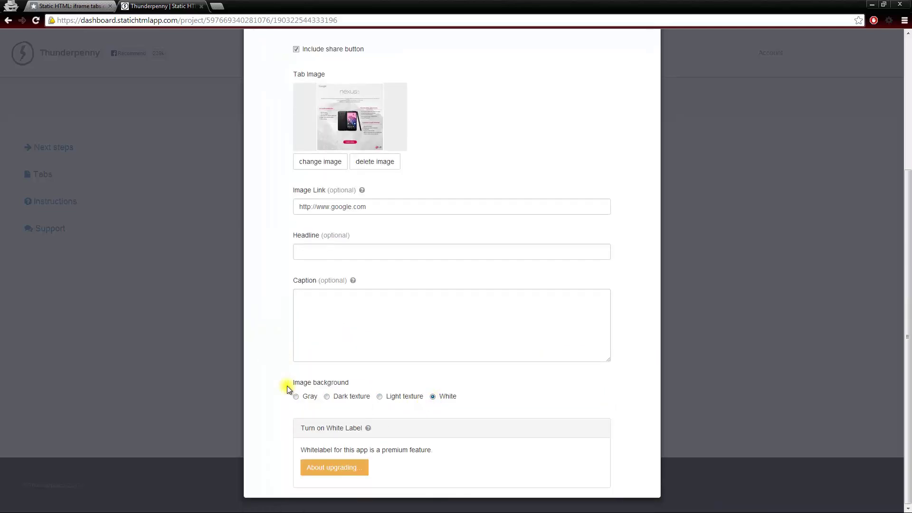
scroll(287, 386, up, 4)
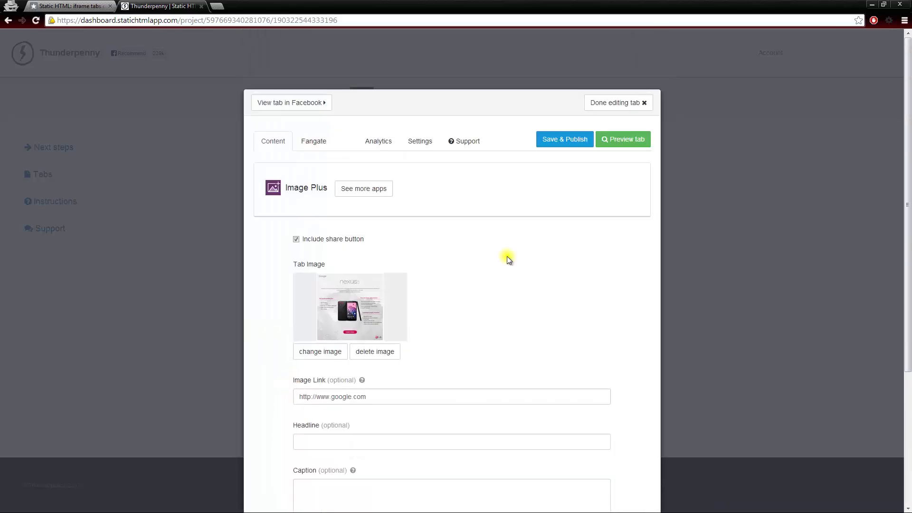
Step: Preview the Image Plus tab, return to the editor, and save and publish it
click(613, 141)
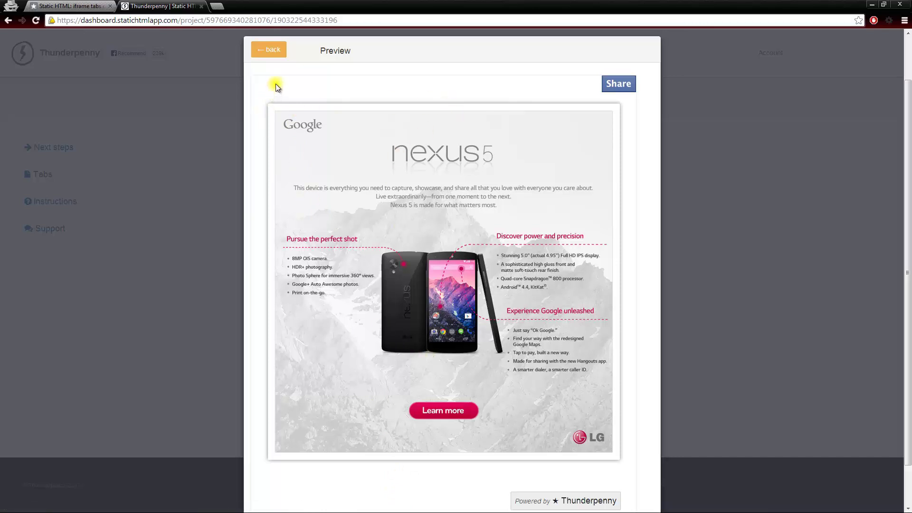
click(269, 50)
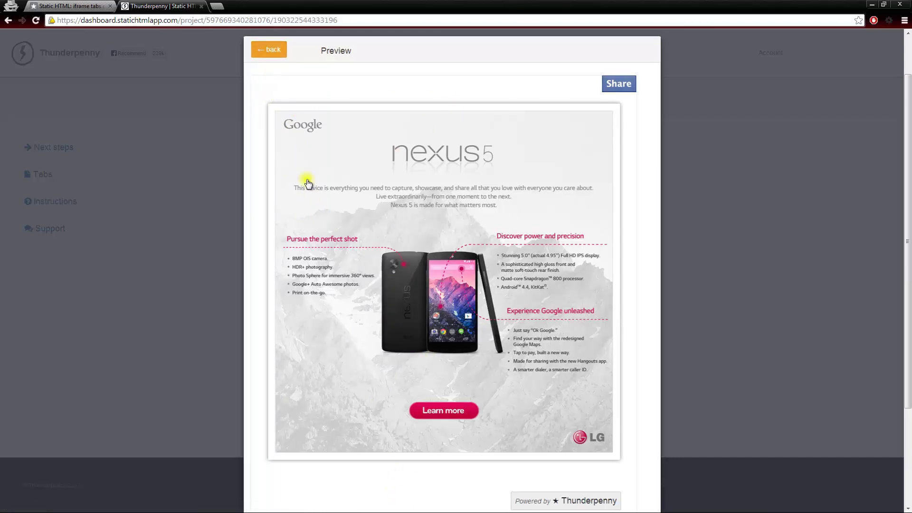
click(565, 95)
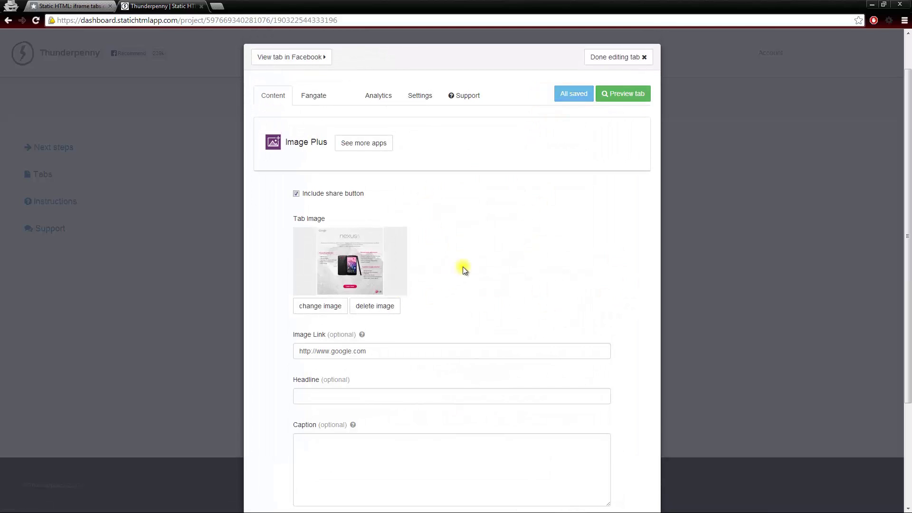
Step: View the published tab in Facebook, test the image's link, and close the linked site
click(323, 57)
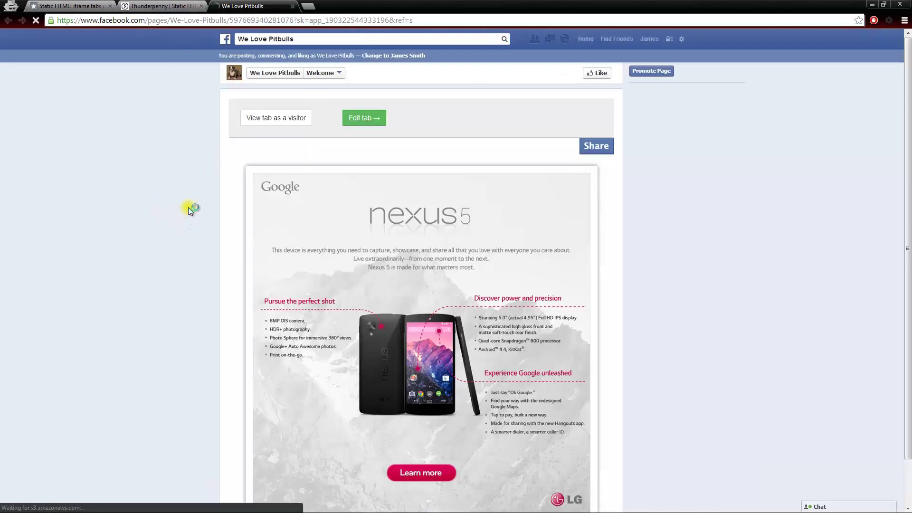
scroll(204, 213, down, 3)
scroll(204, 215, up, 3)
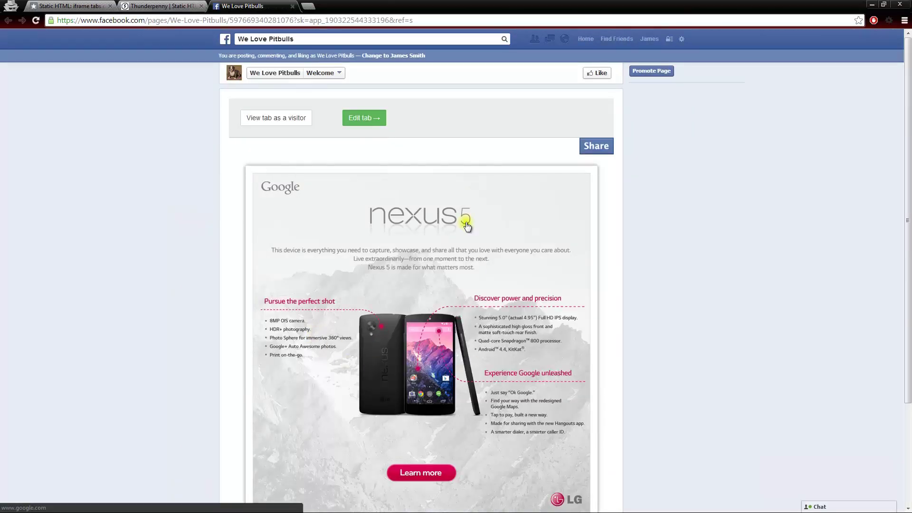
scroll(271, 352, down, 1)
click(356, 419)
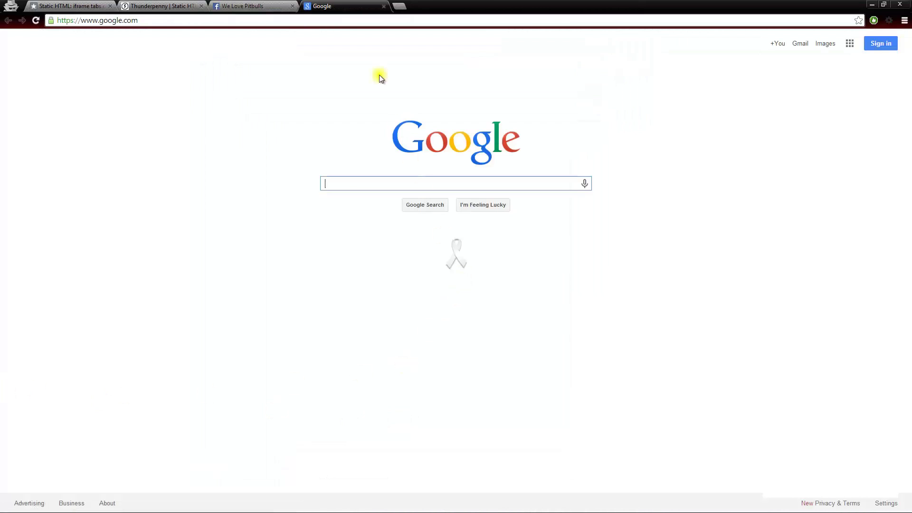
click(384, 6)
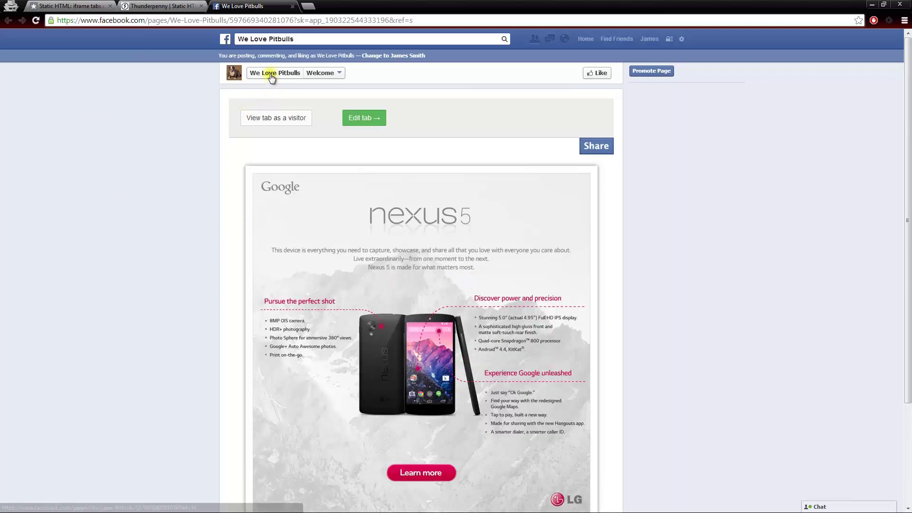
Step: Go to the We Love Pitbulls main page and open the Welcome tab from there
click(273, 75)
scroll(136, 293, down, 2)
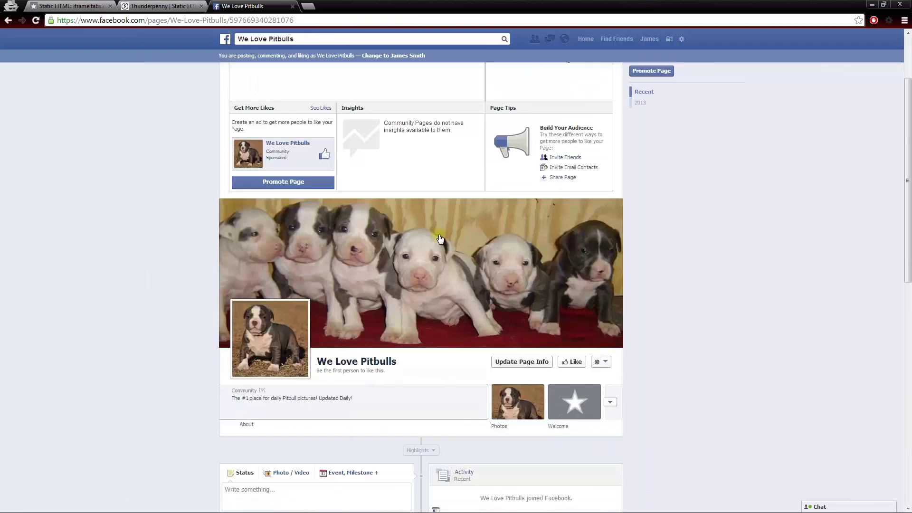
scroll(81, 340, down, 3)
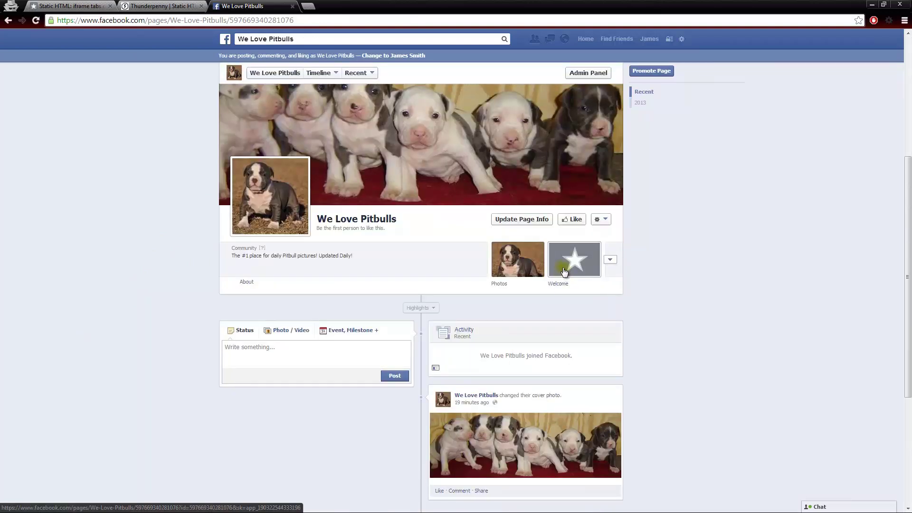
click(575, 260)
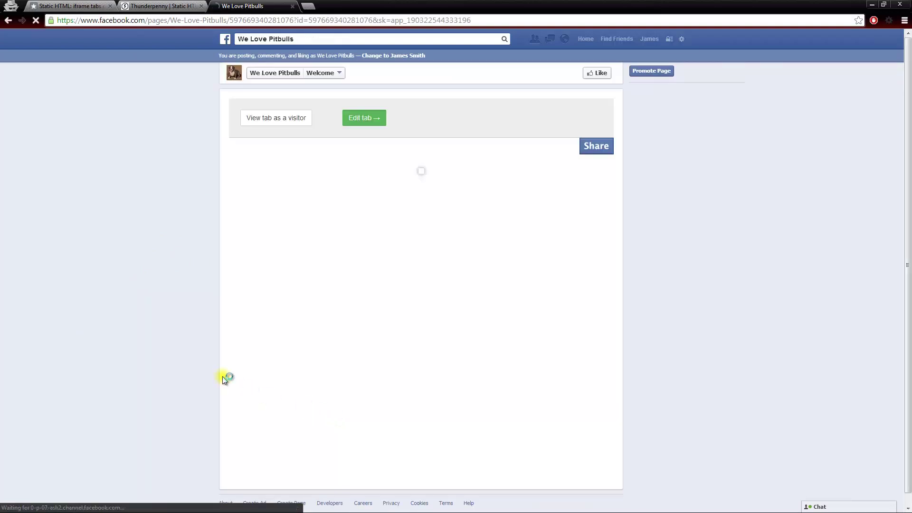
Step: Look over the Welcome tab's image content, and return to the We Love Pitbulls main page
scroll(375, 280, down, 2)
scroll(375, 348, up, 1)
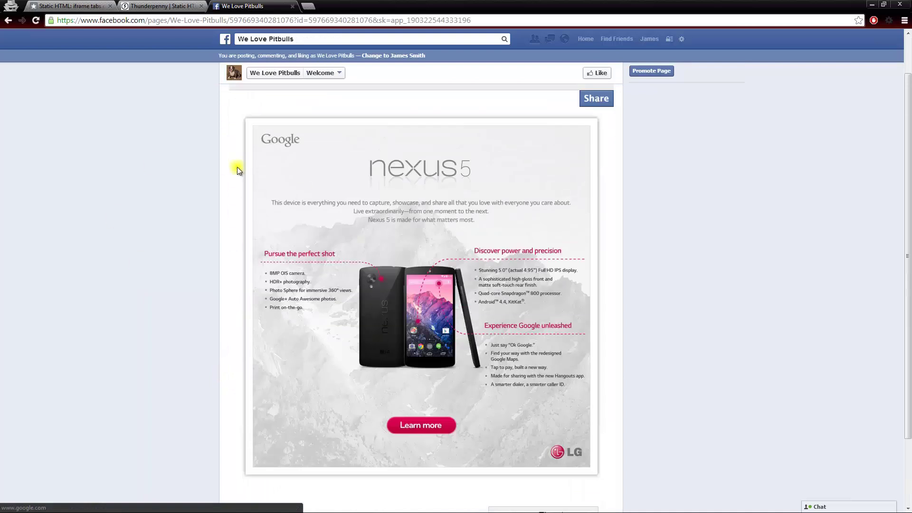
click(275, 73)
scroll(312, 329, down, 3)
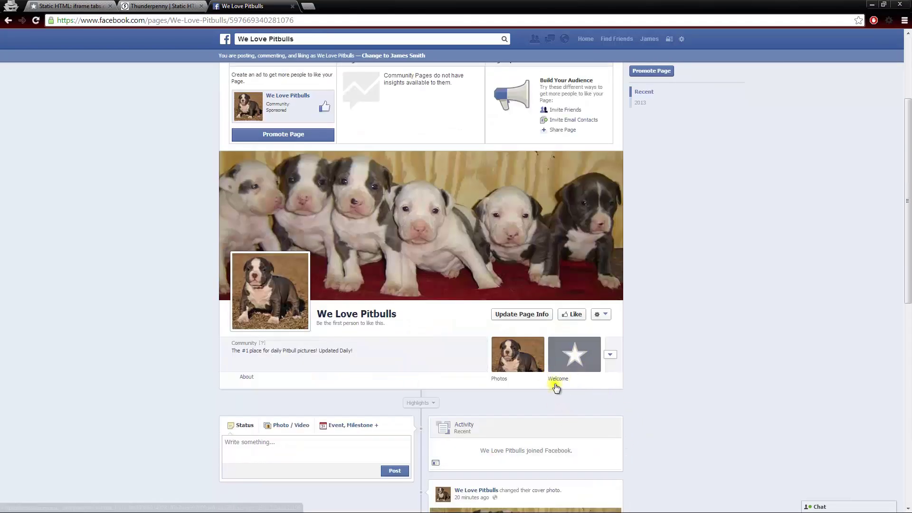
Step: Open the Welcome tab's settings from the page's expanded app row and save its custom name as LG Nexus 5
click(611, 357)
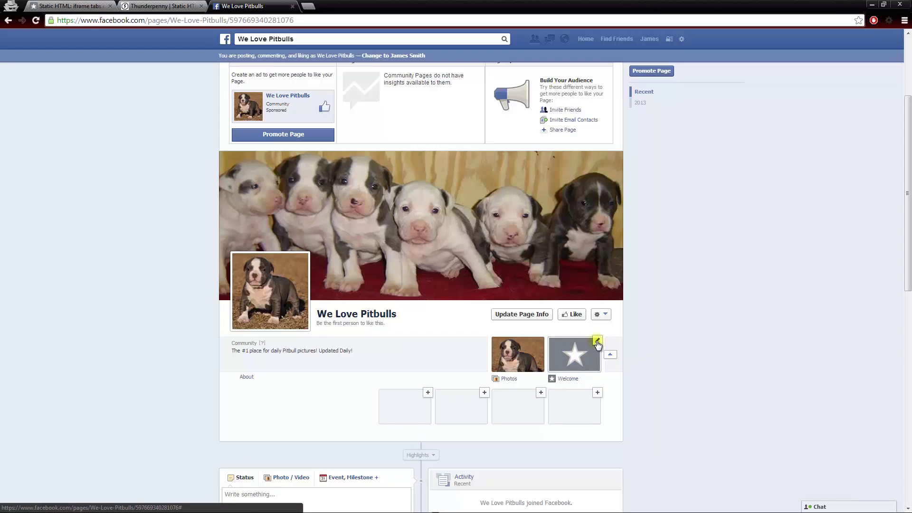
click(598, 341)
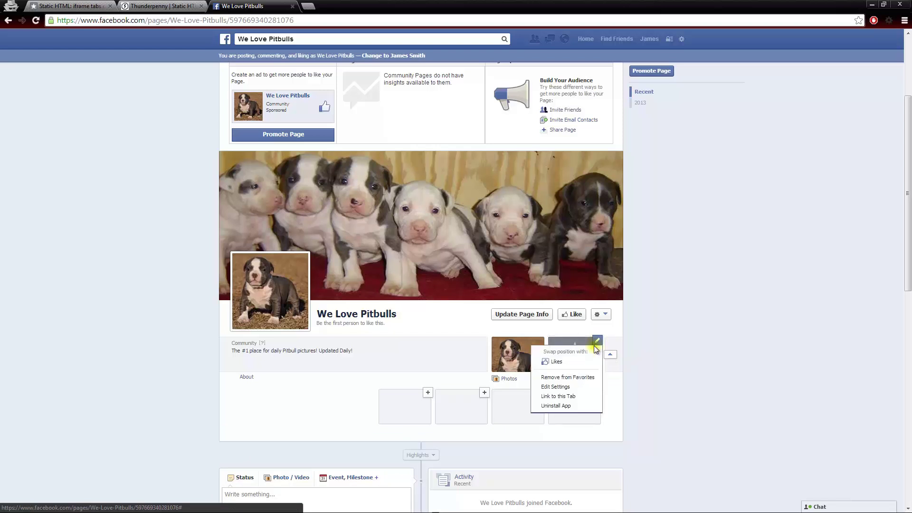
click(561, 393)
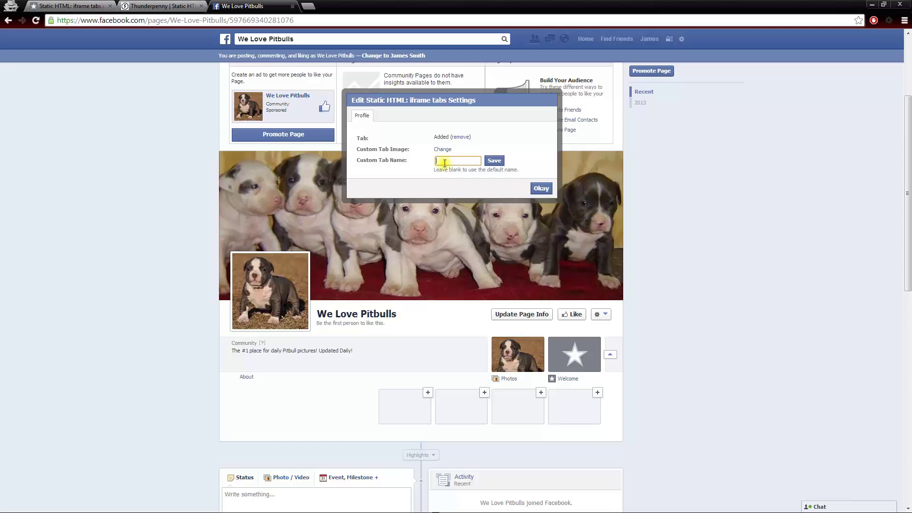
text(N)
text(LG Nexus )
text(5)
click(496, 162)
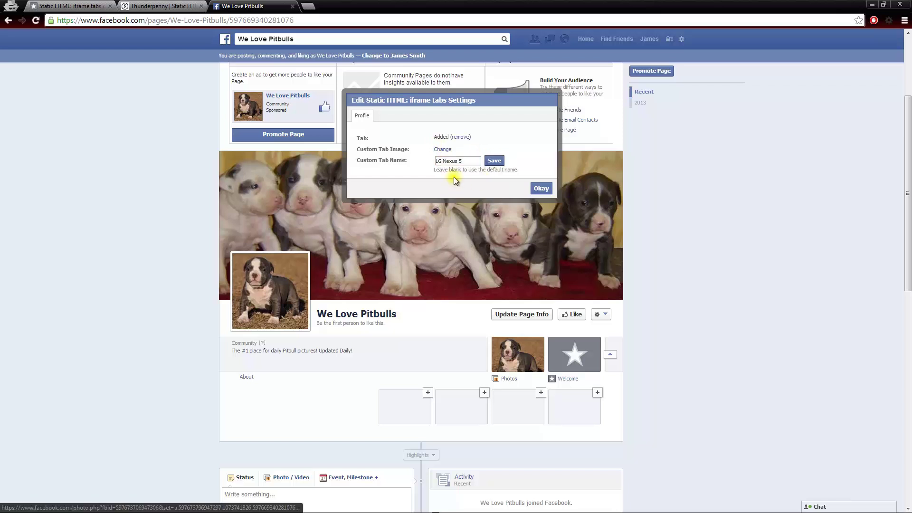
Step: View the upload page for the tab's custom image and close it without changing the image
click(443, 150)
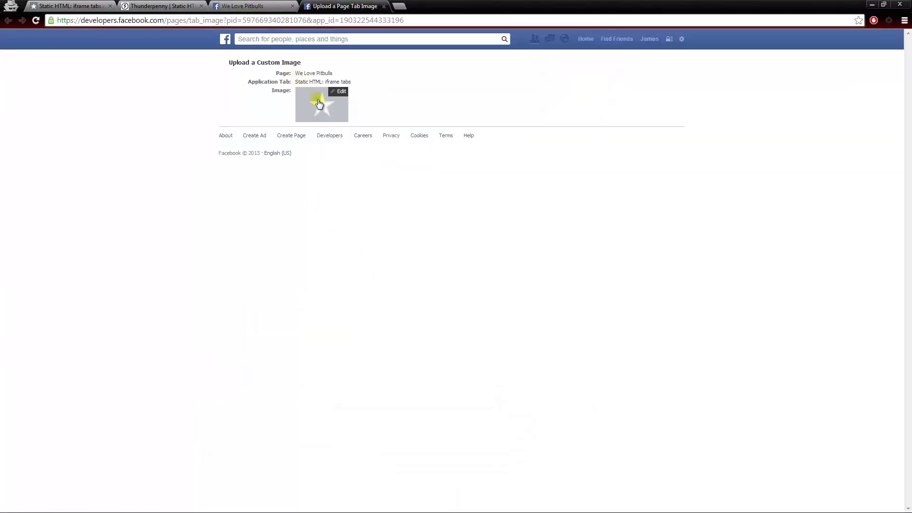
mouse_move(324, 118)
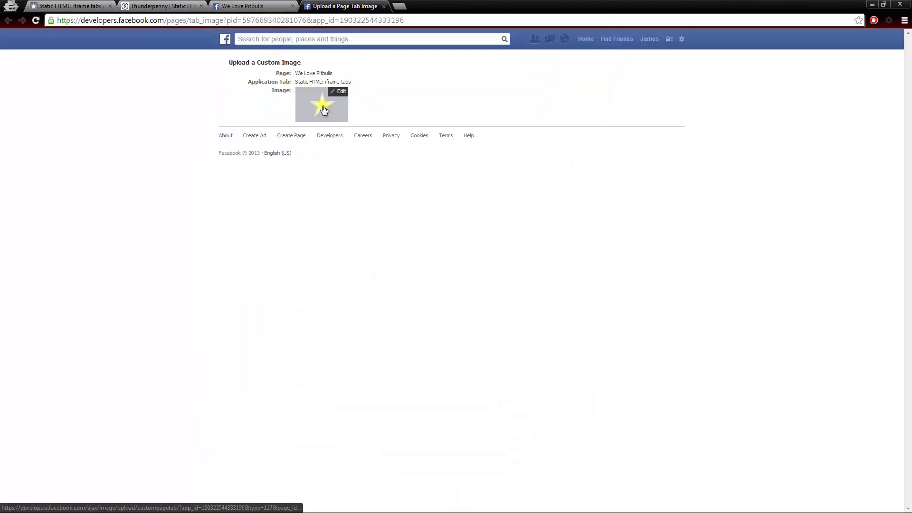
click(384, 6)
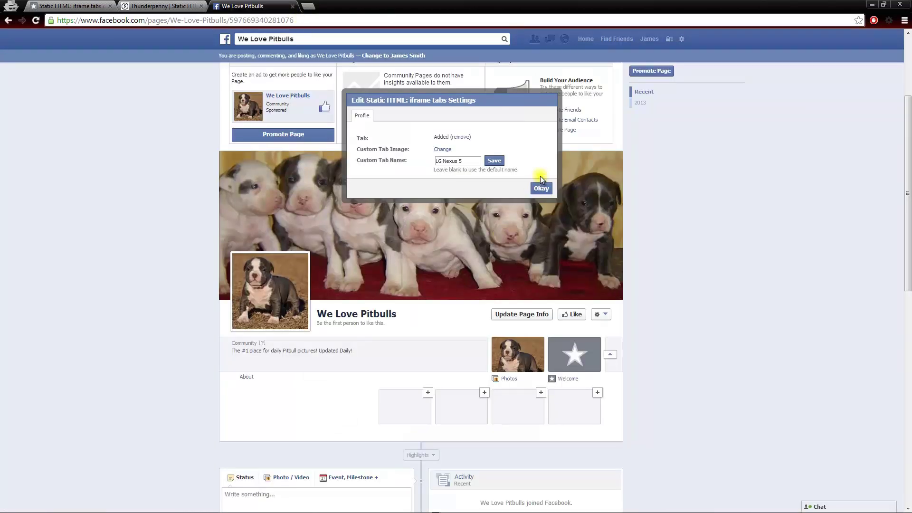
Step: Close the tab settings with Okay, reload the We Love Pitbulls page, and check the renamed tab
click(541, 188)
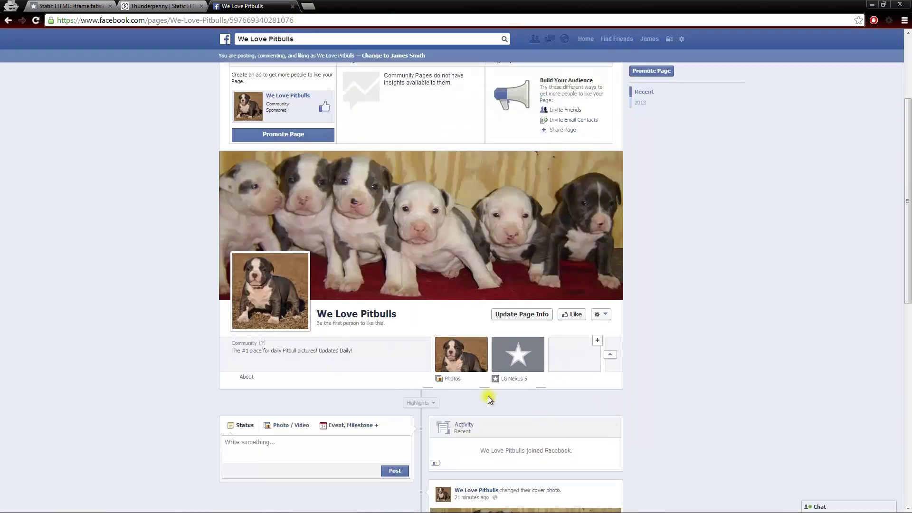
click(36, 20)
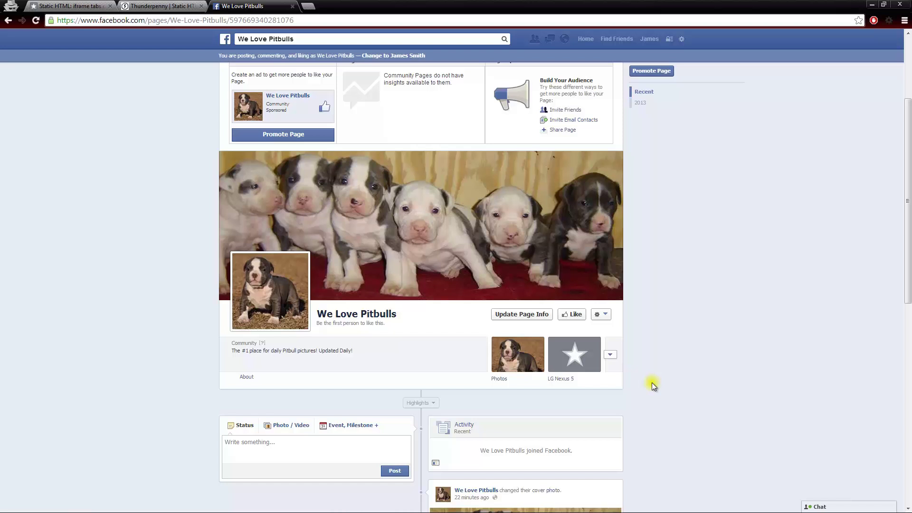
scroll(652, 382, down, 4)
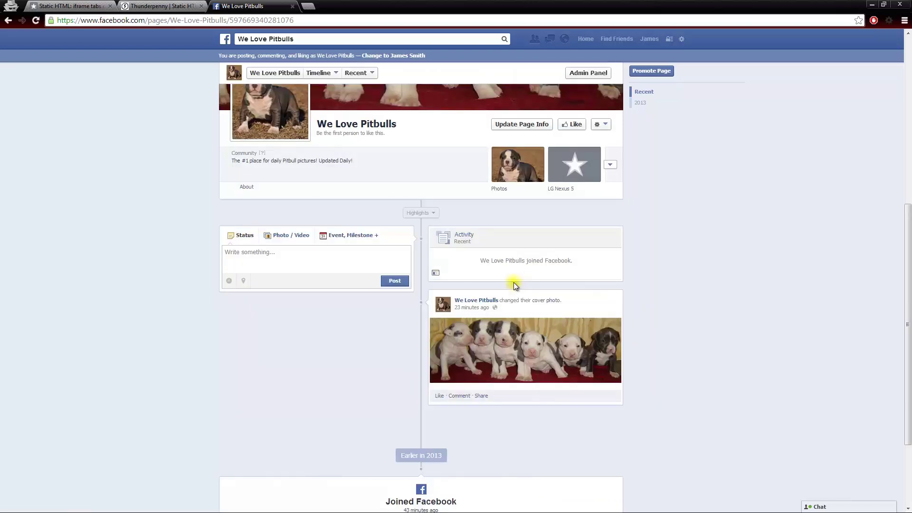